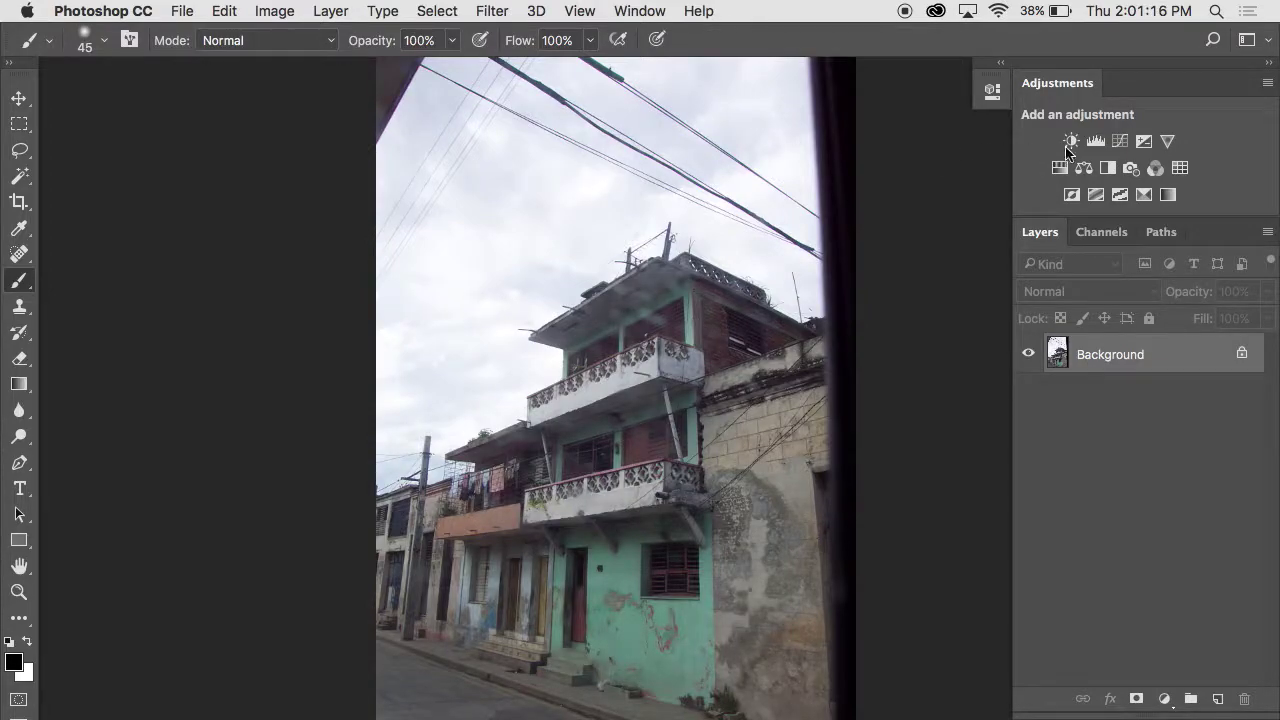
Add a Curves adjustment layer above the Background photo and collapse its Properties panel
left_click(1121, 142)
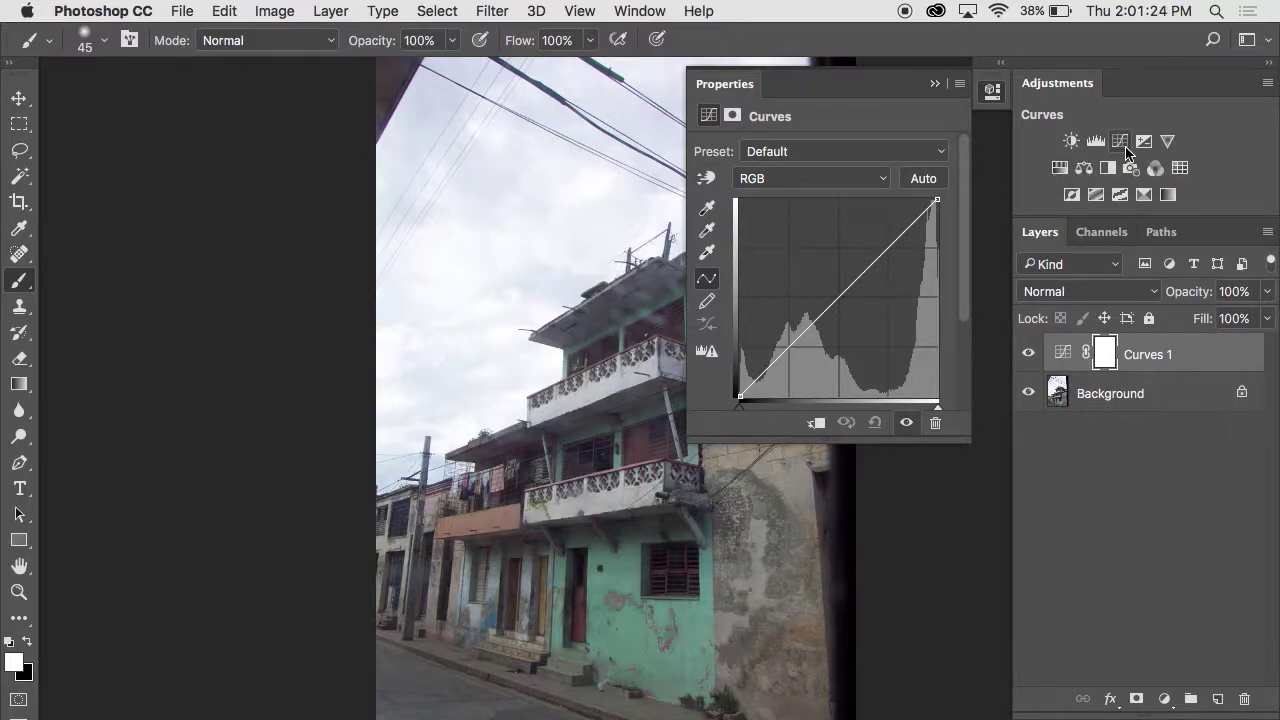
left_click(933, 87)
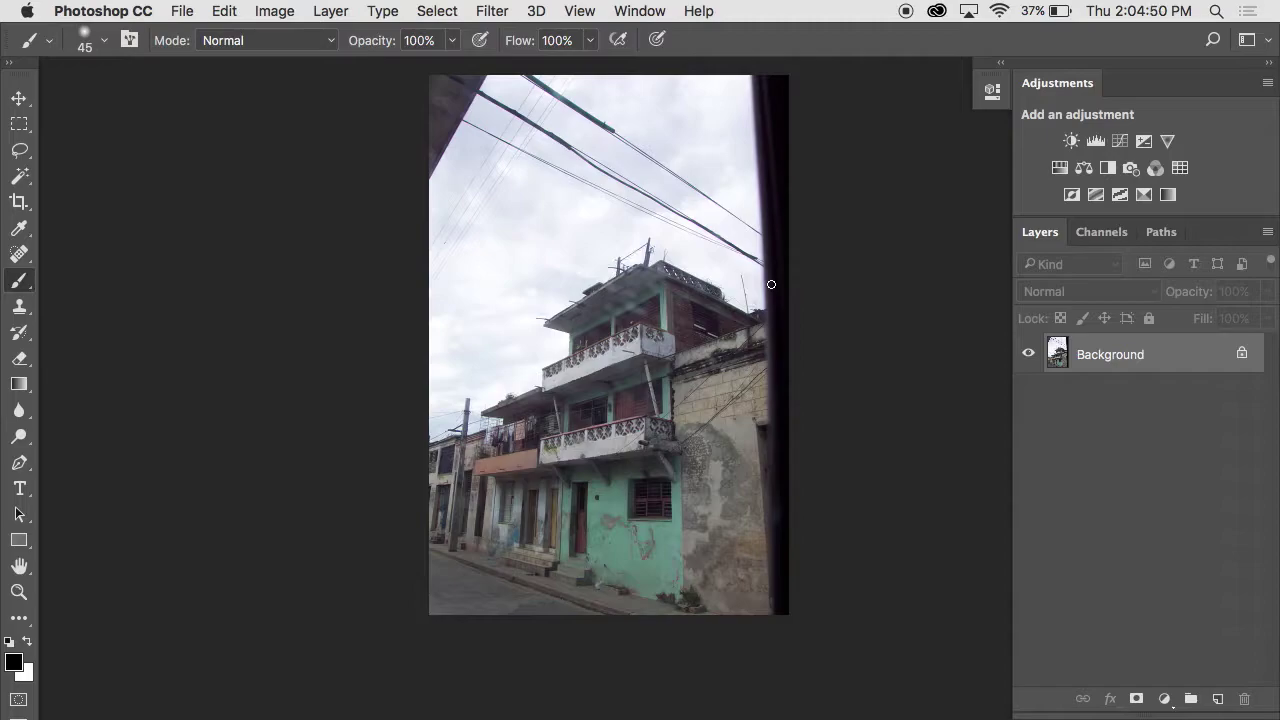
Duplicate the street photo to Layer 1 and open Filter > Lens Correction on it
key("super+j")
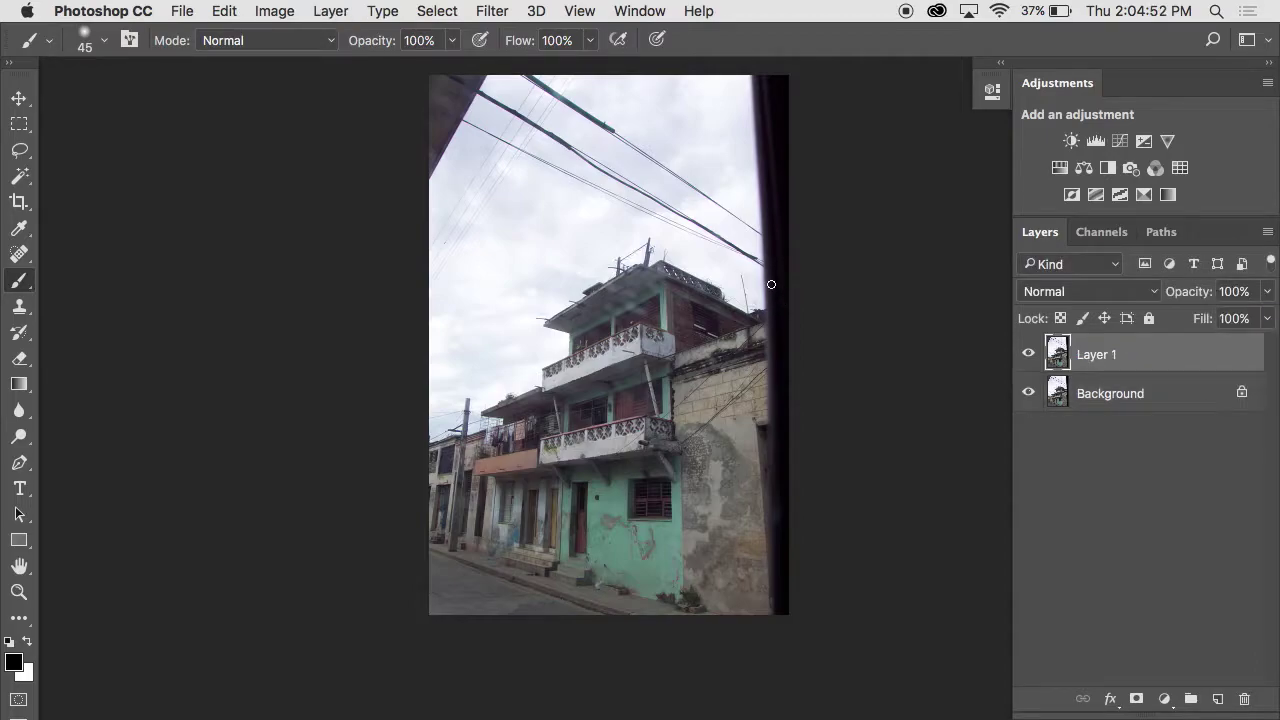
left_click(496, 10)
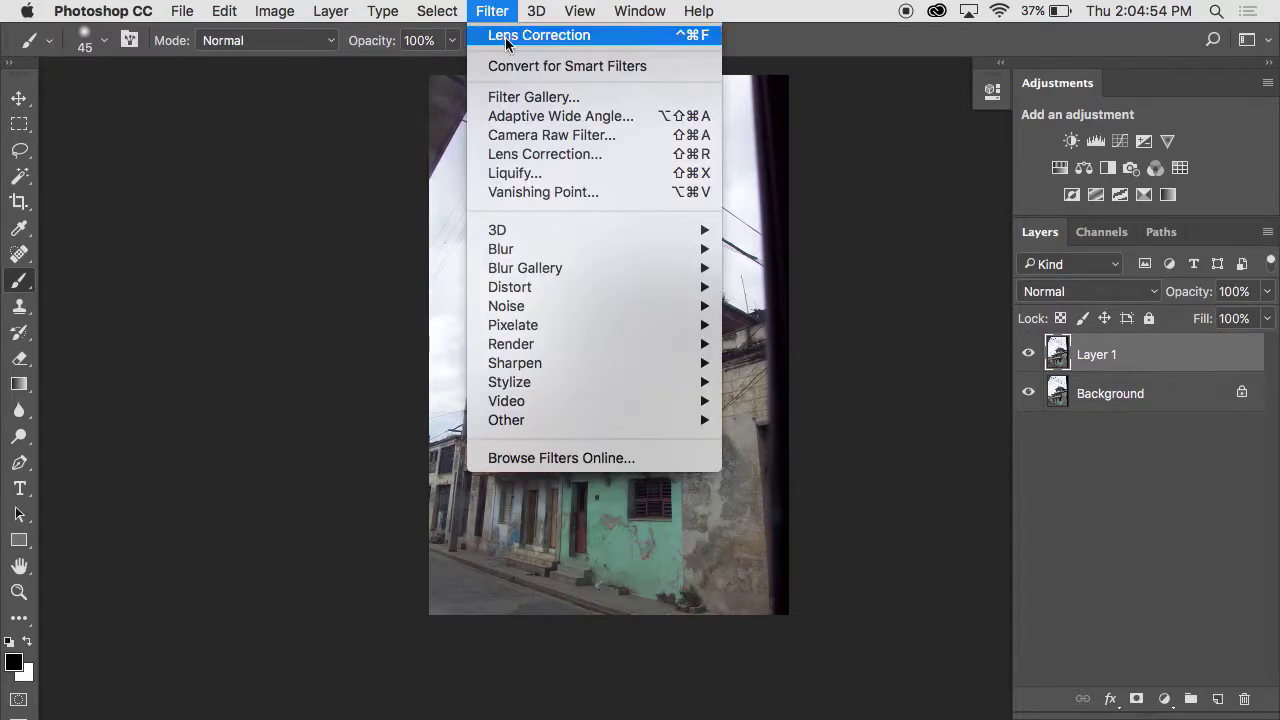
left_click(510, 154)
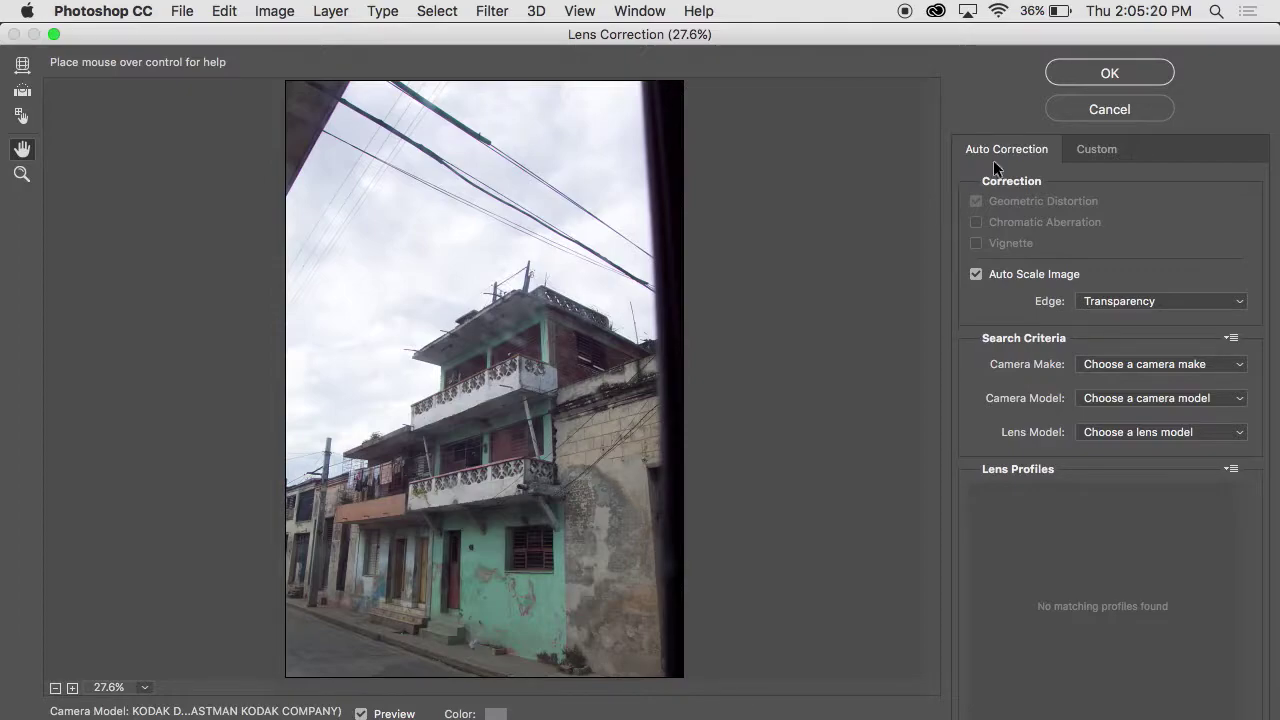
On the Custom tab, max out Remove Distortion and set Vertical Perspective to -57
left_click(1088, 149)
mouse_move(1108, 252)
left_mouse_down()
mouse_move(1216, 252)
mouse_move(988, 254)
mouse_move(1107, 254)
left_mouse_up()
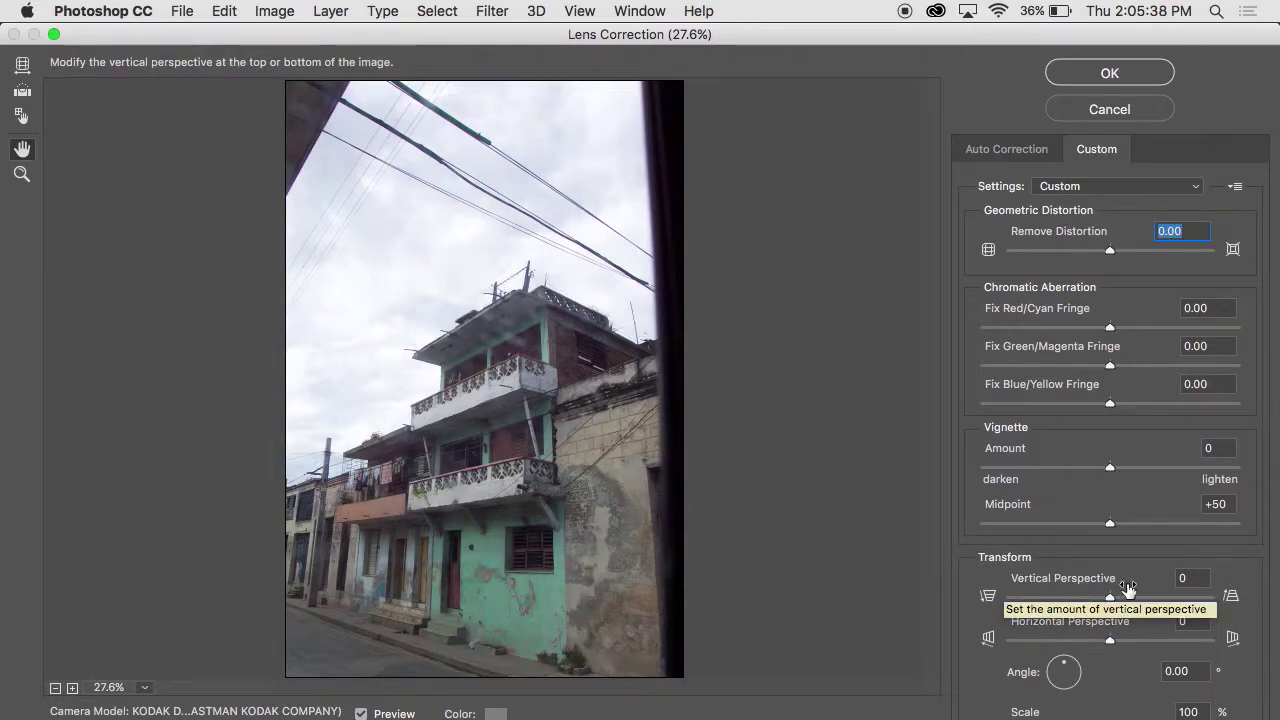
left_click_drag(1111, 596, 1062, 596)
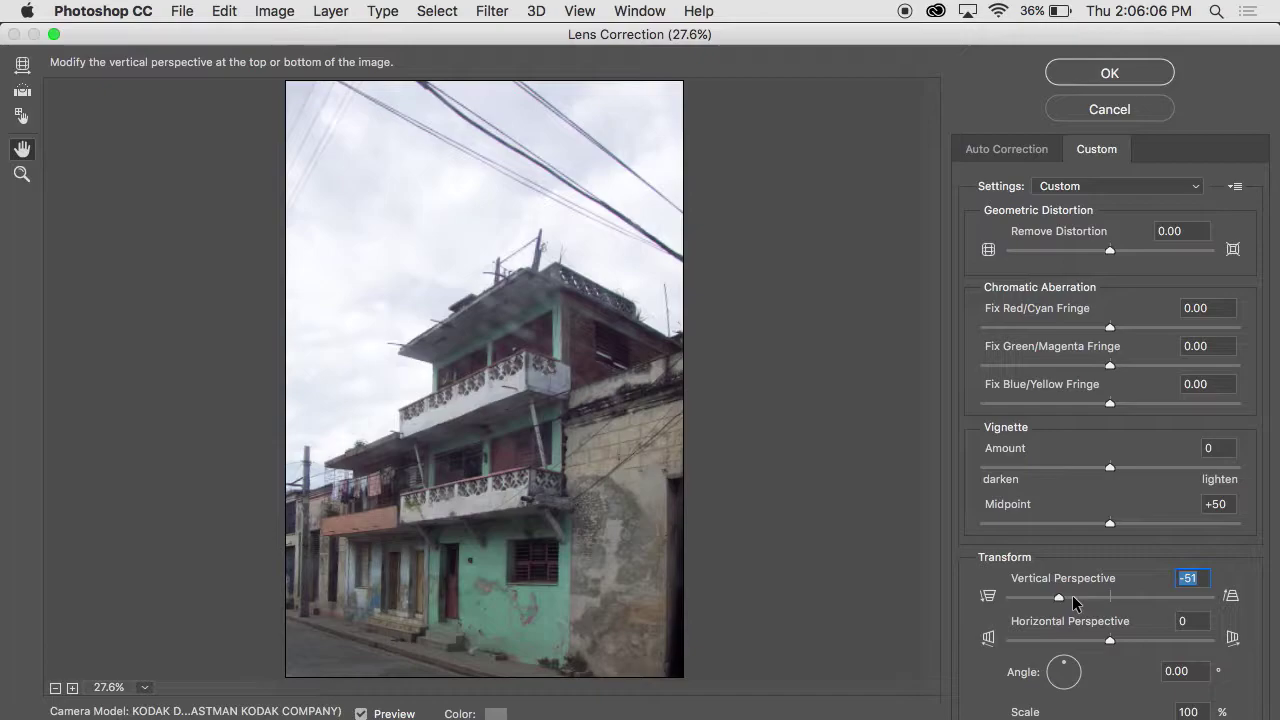
left_click_drag(1058, 596, 1049, 594)
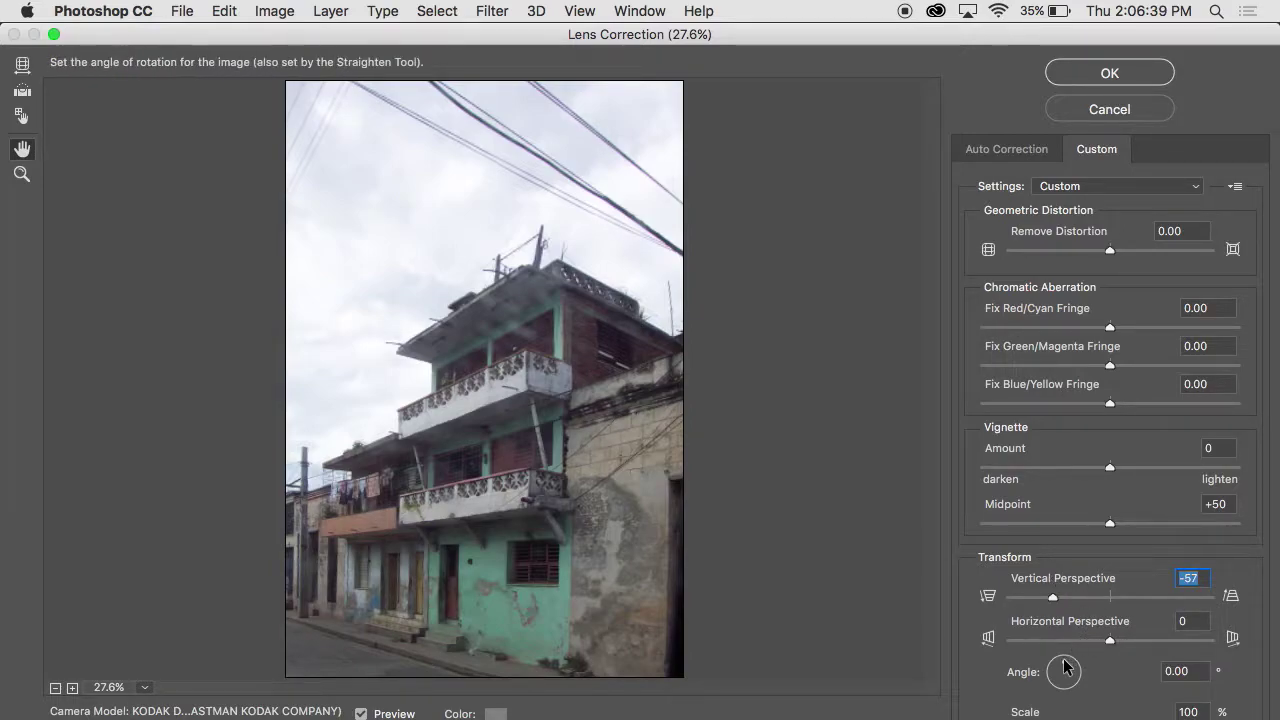
Test rotations with the Angle dial, resetting twice, and settle on a 358.73° angle
left_click_drag(1063, 668, 1063, 667)
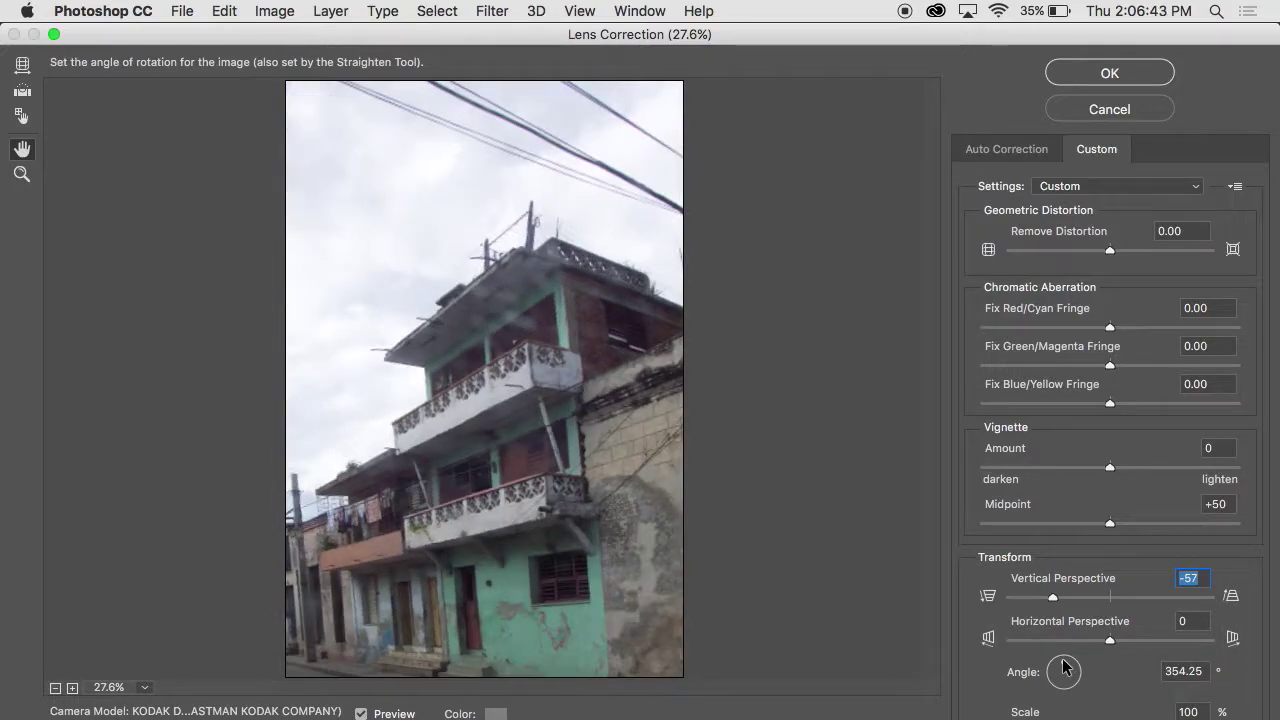
double_click(1063, 667)
left_click_drag(1063, 667, 1064, 668)
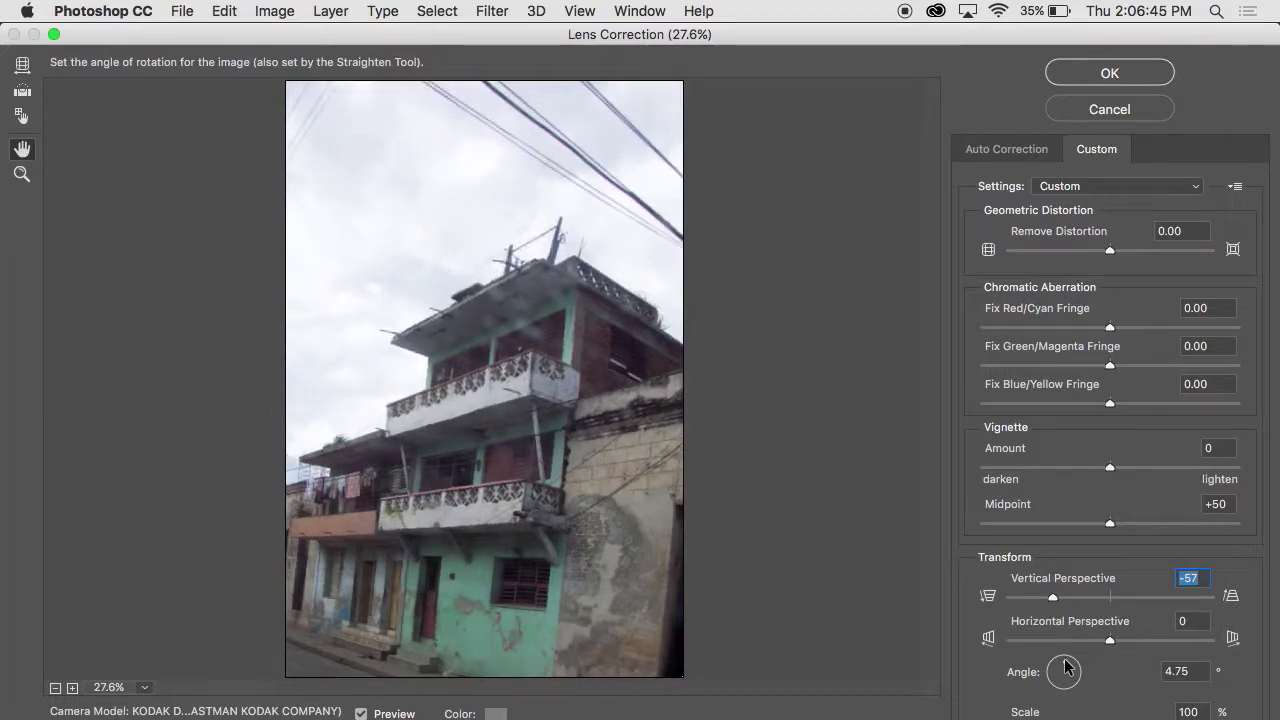
double_click(1064, 668)
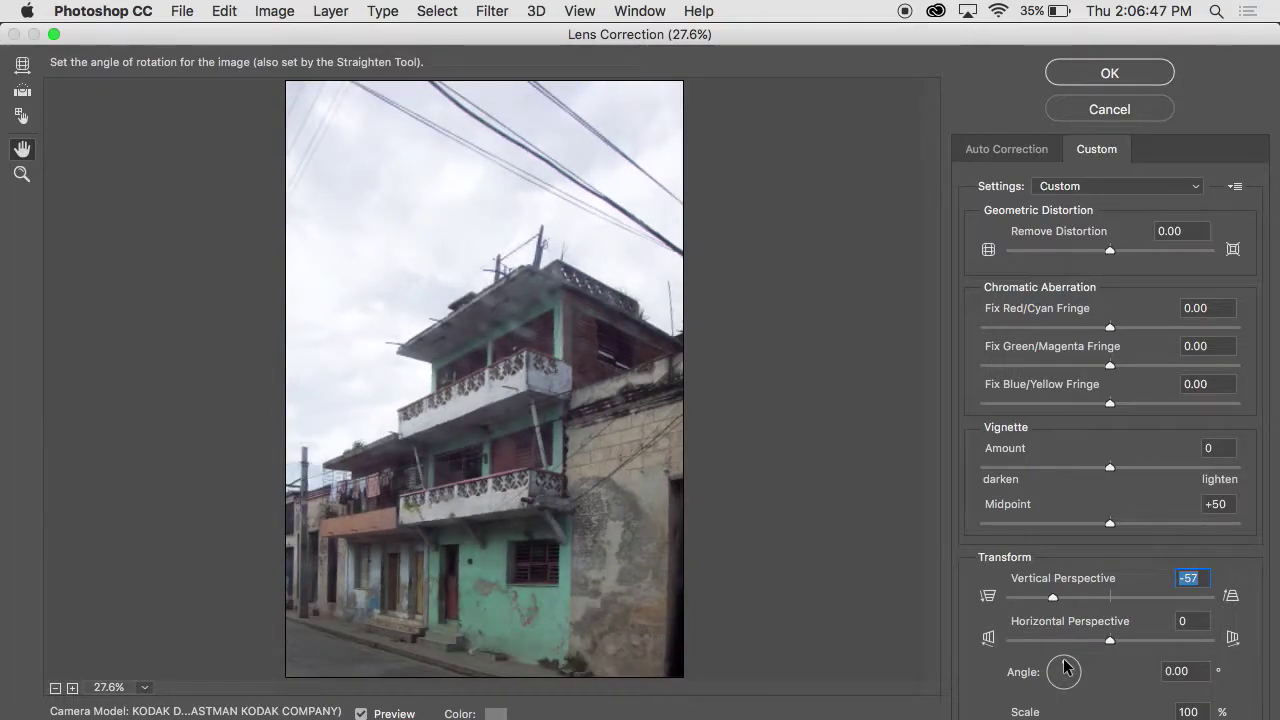
left_click_drag(1064, 662, 1063, 252)
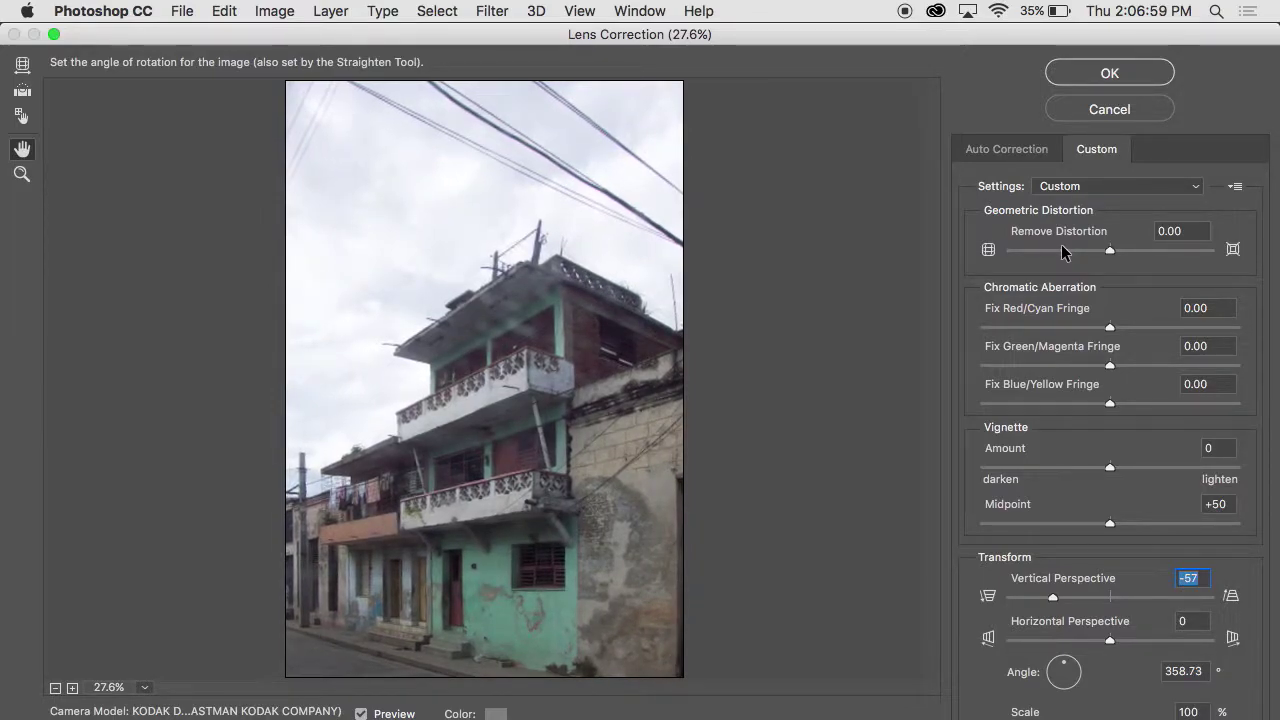
Apply the lens correction, toggle Layer 1's visibility to compare, then delete Layer 1
left_click(1110, 73)
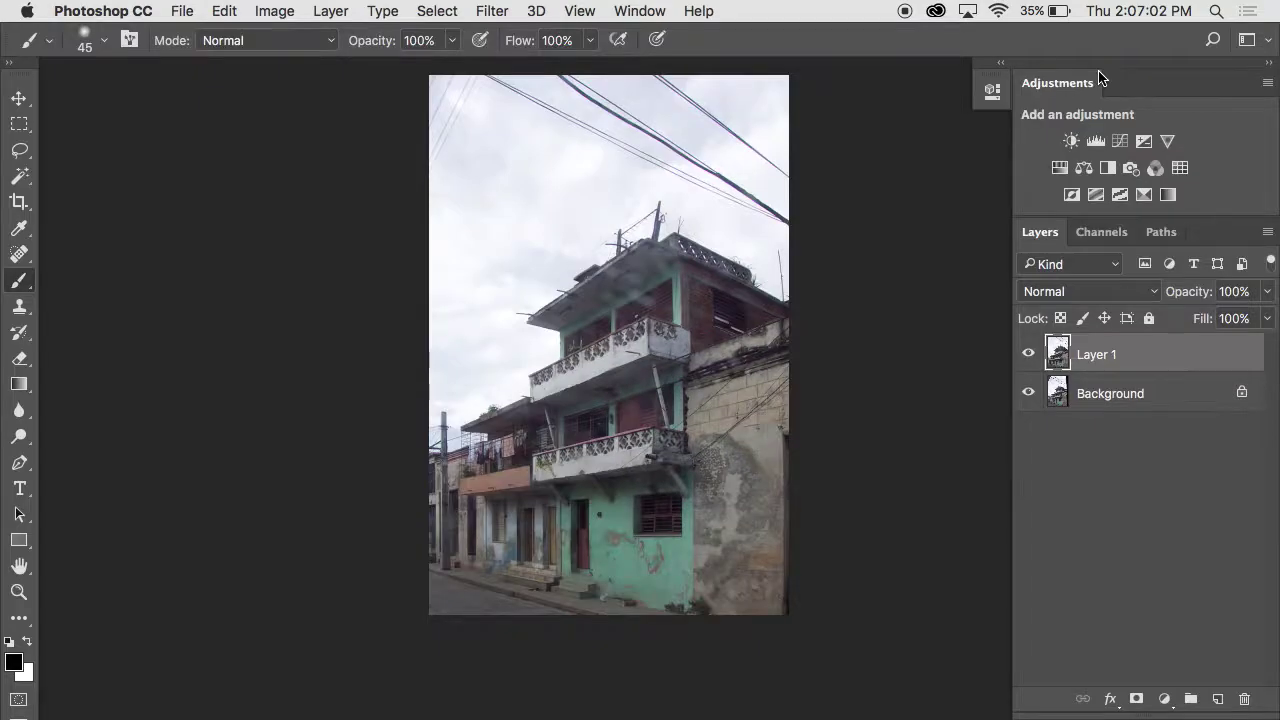
left_click(1027, 357)
left_click(1027, 357)
left_click_drag(1042, 358, 1247, 703)
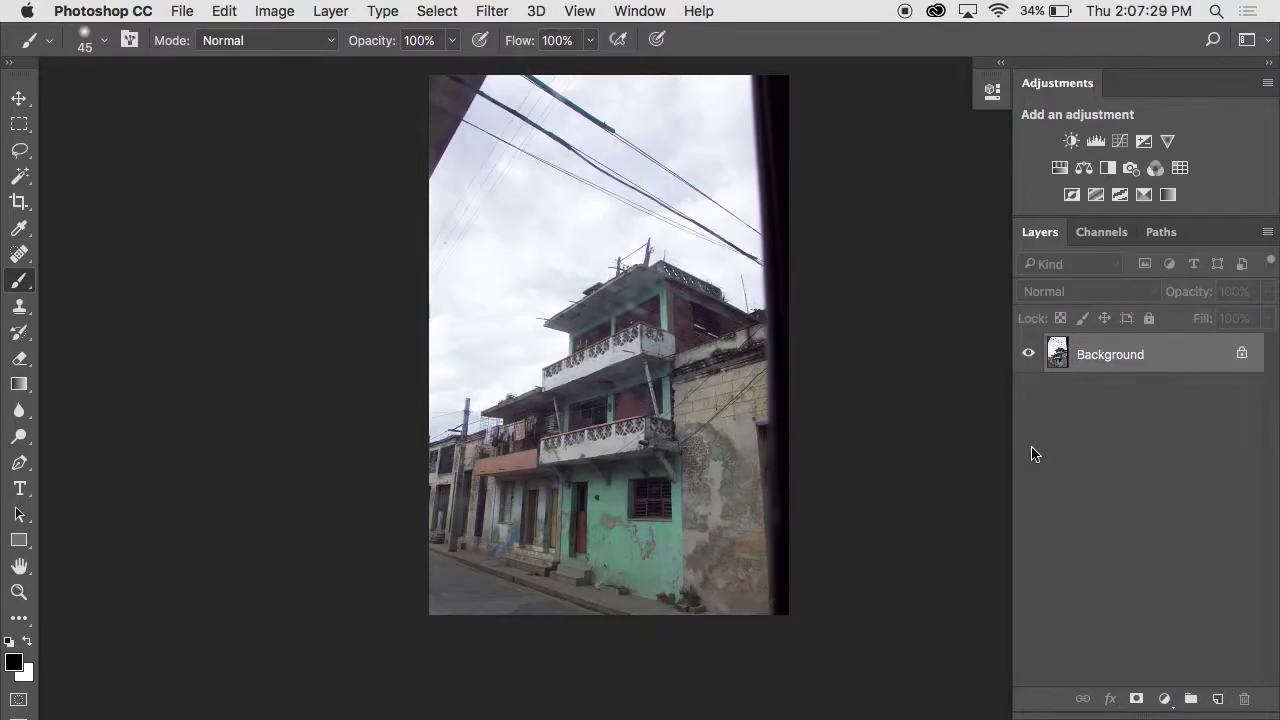
Restore Layer 1 and stretch its top outward to 148.07% width with Edit > Transform > Perspective
key("super+z")
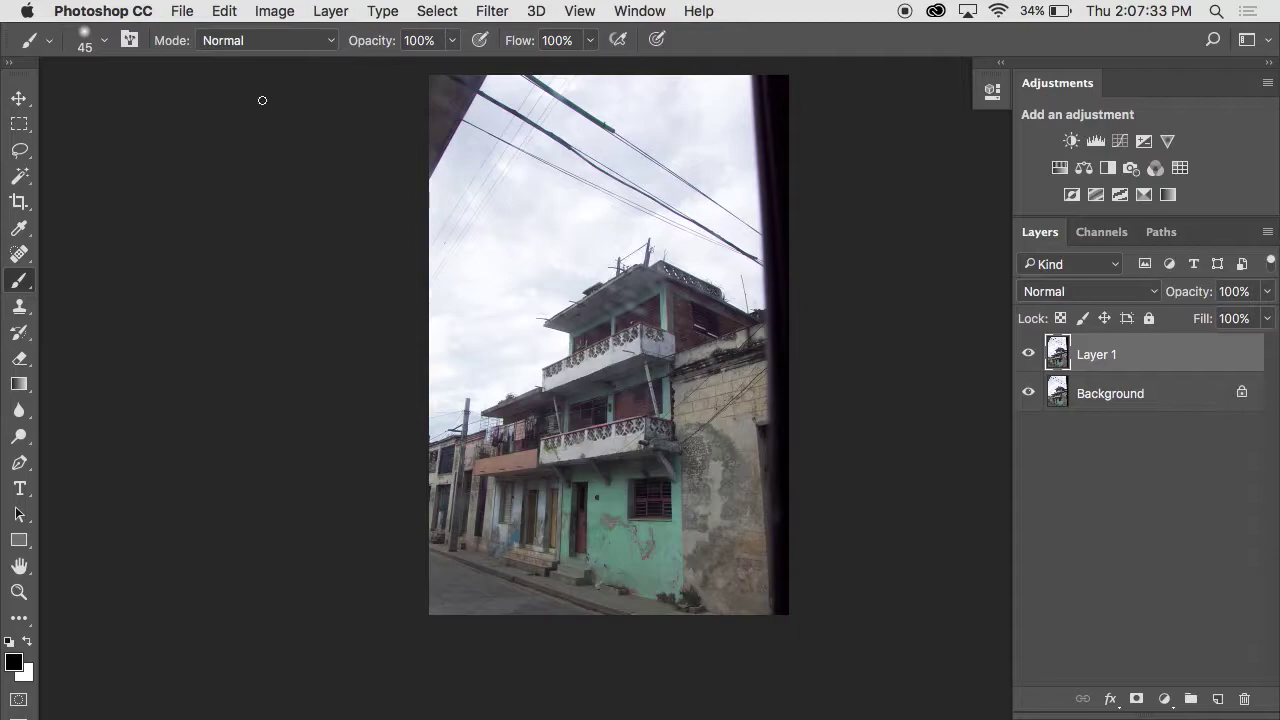
left_click(208, 9)
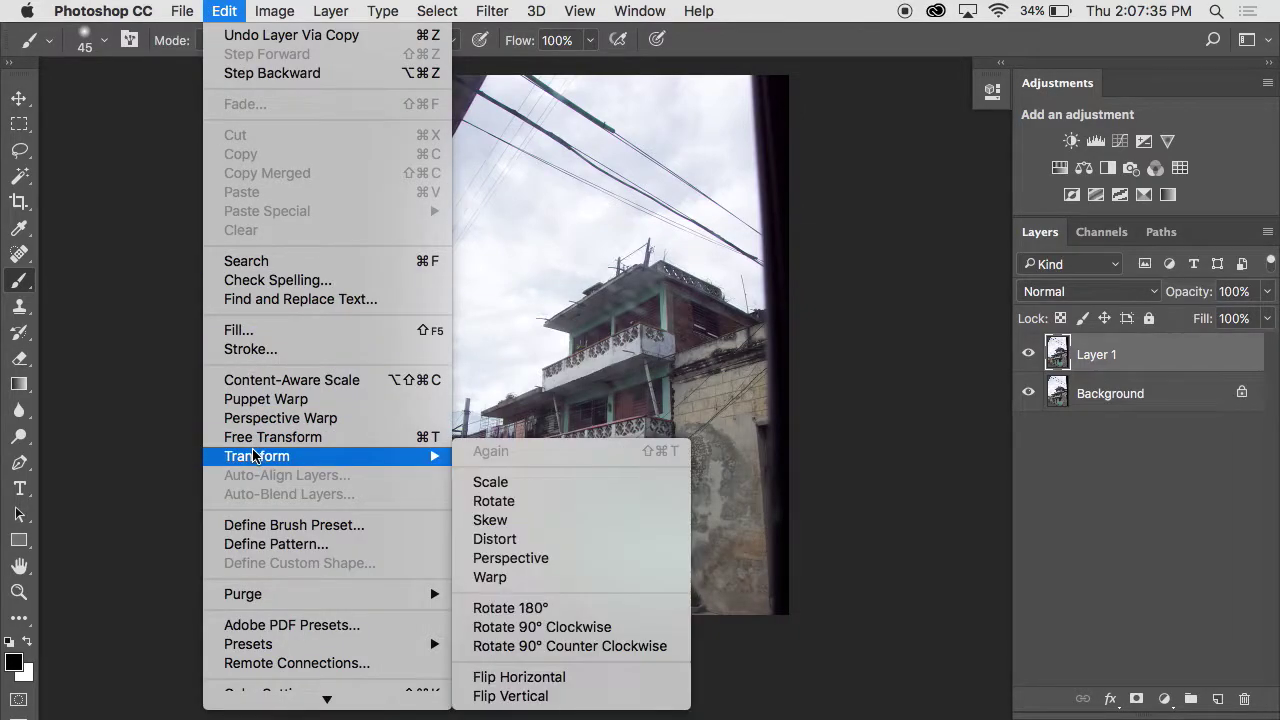
mouse_move(420, 456)
left_click(525, 557)
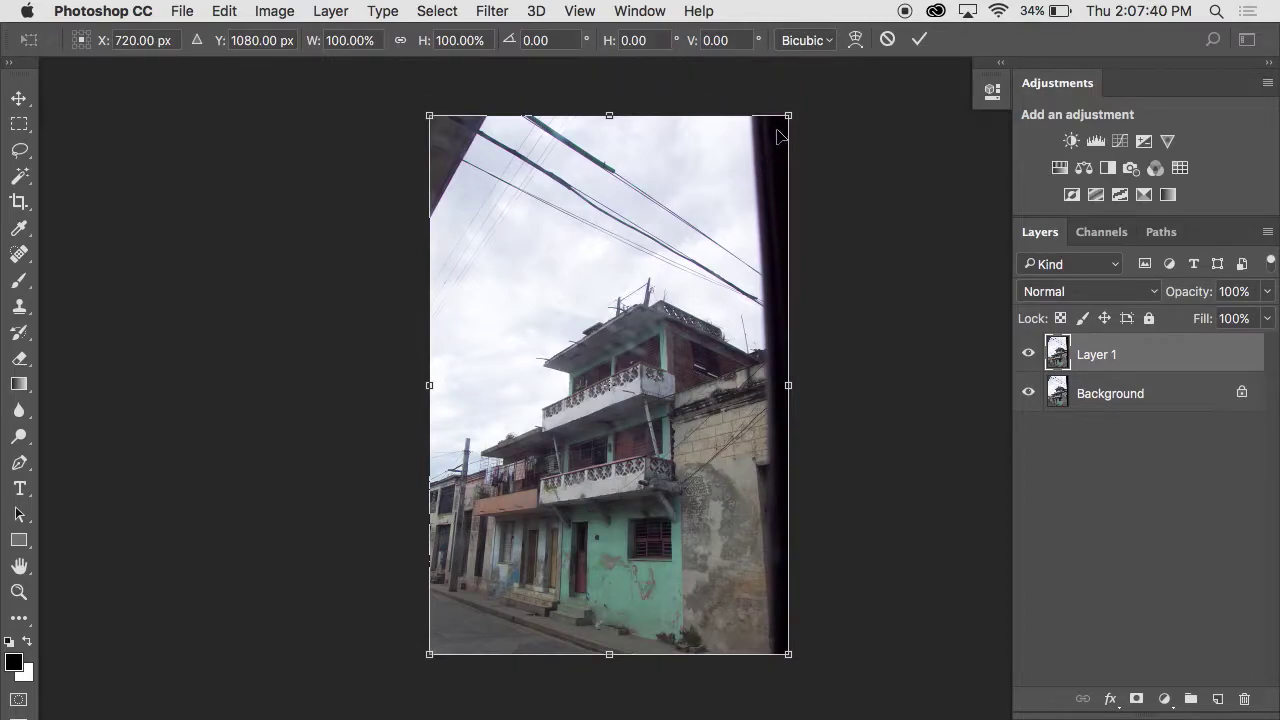
left_click_drag(789, 116, 875, 117)
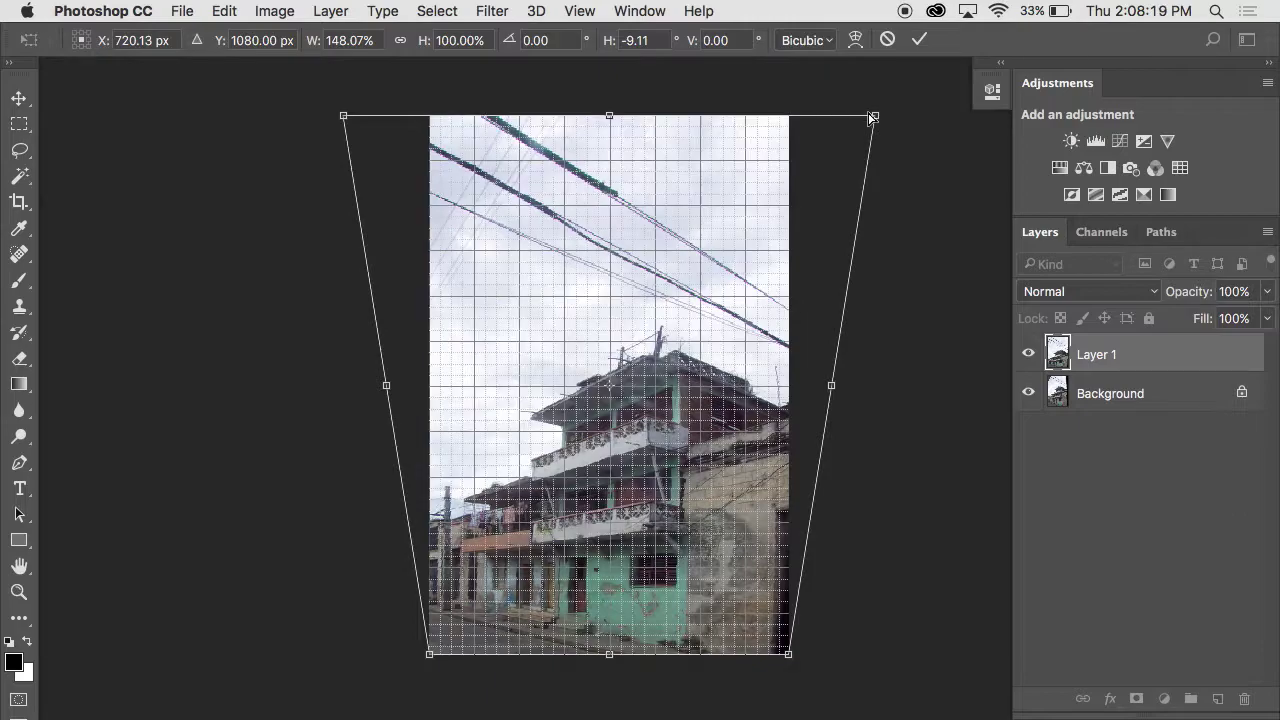
Ease the perspective top stretch to 145.41% width, zooming in to check the verticals
left_click_drag(875, 115, 870, 118)
key("super+equal")
key("super+equal")
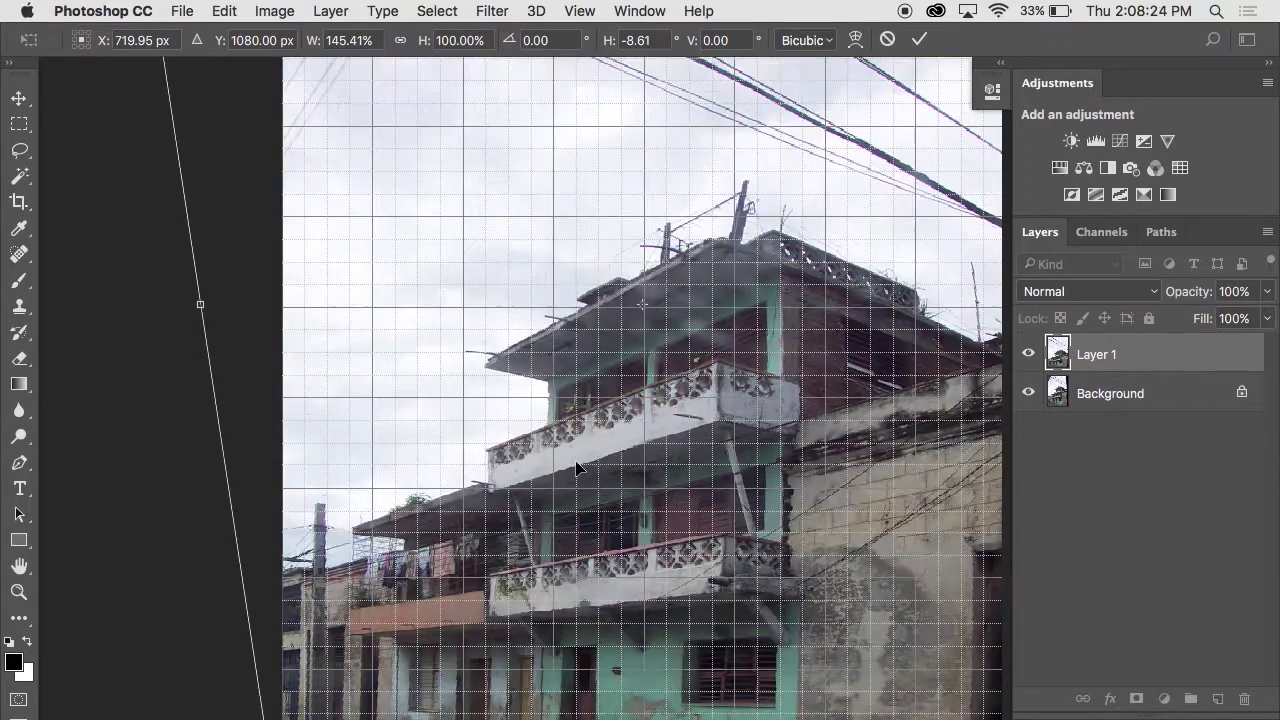
scroll(580, 463, "down", 5)
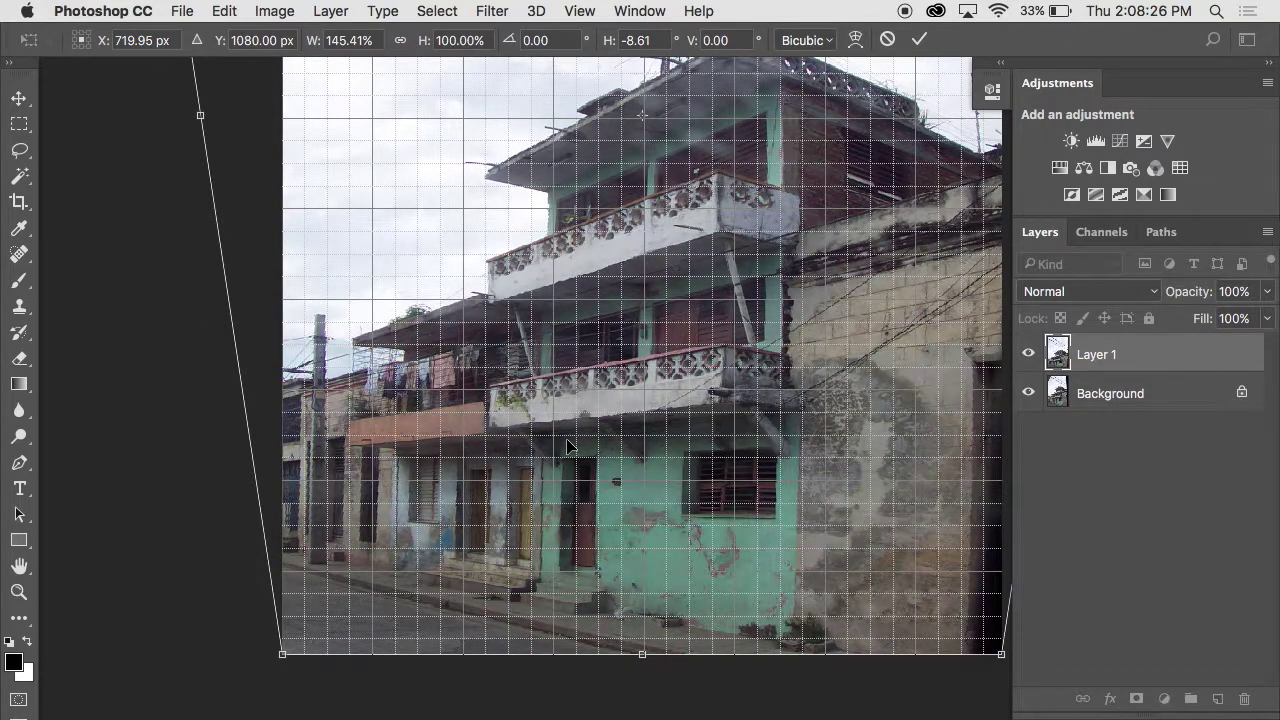
scroll(568, 442, "right", 2)
left_click(567, 441, "alt")
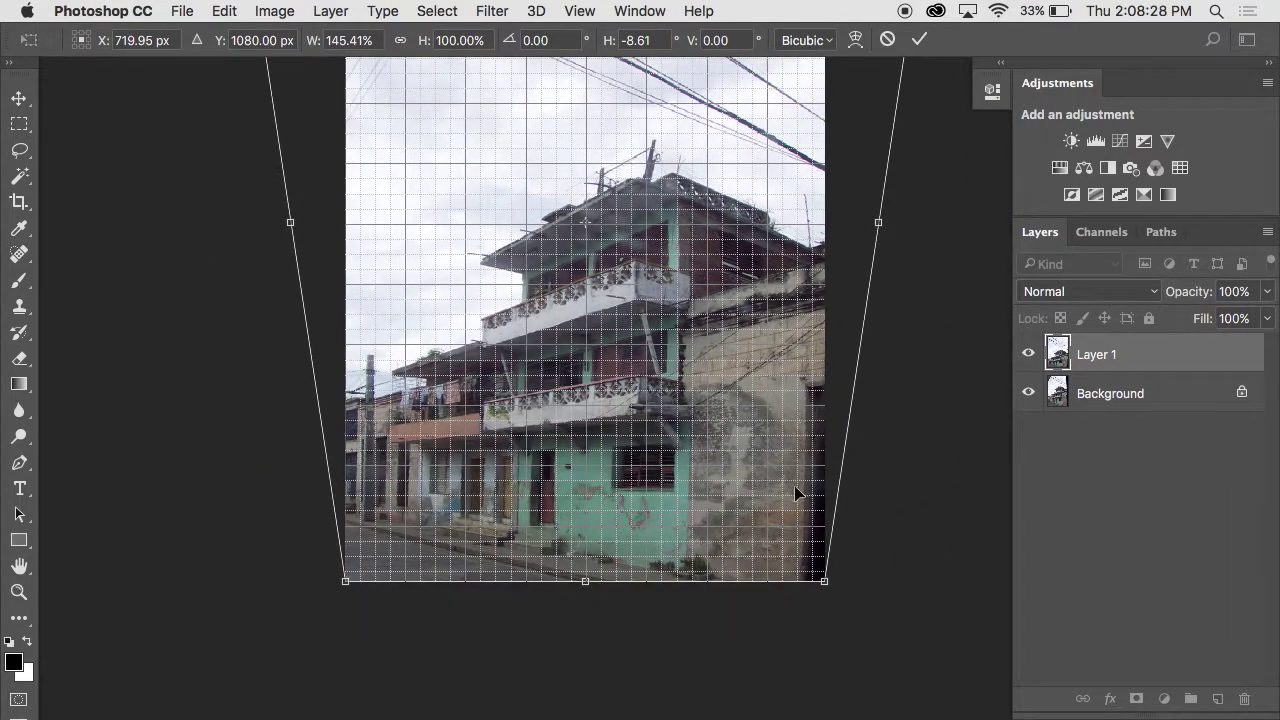
scroll(668, 278, "up", 6)
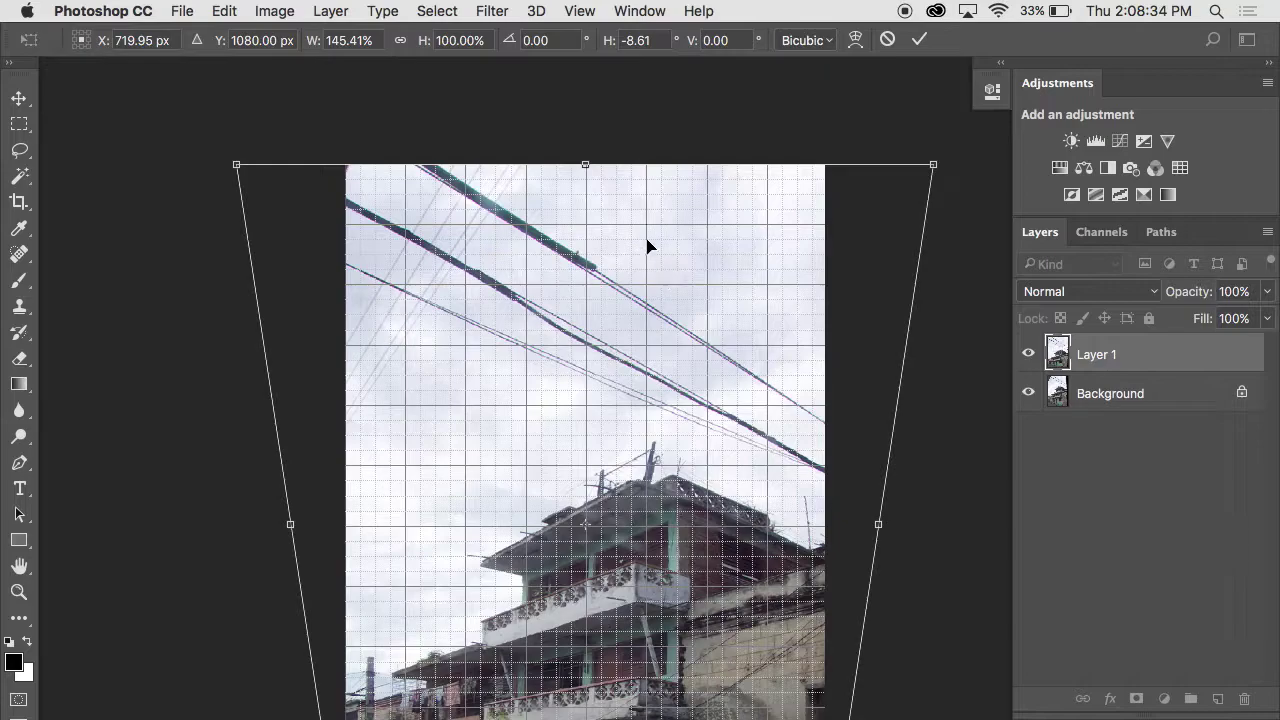
Shift the transform's top sideways to a 9.64° skew so walls match the grid verticals
scroll(610, 188, "down", 2)
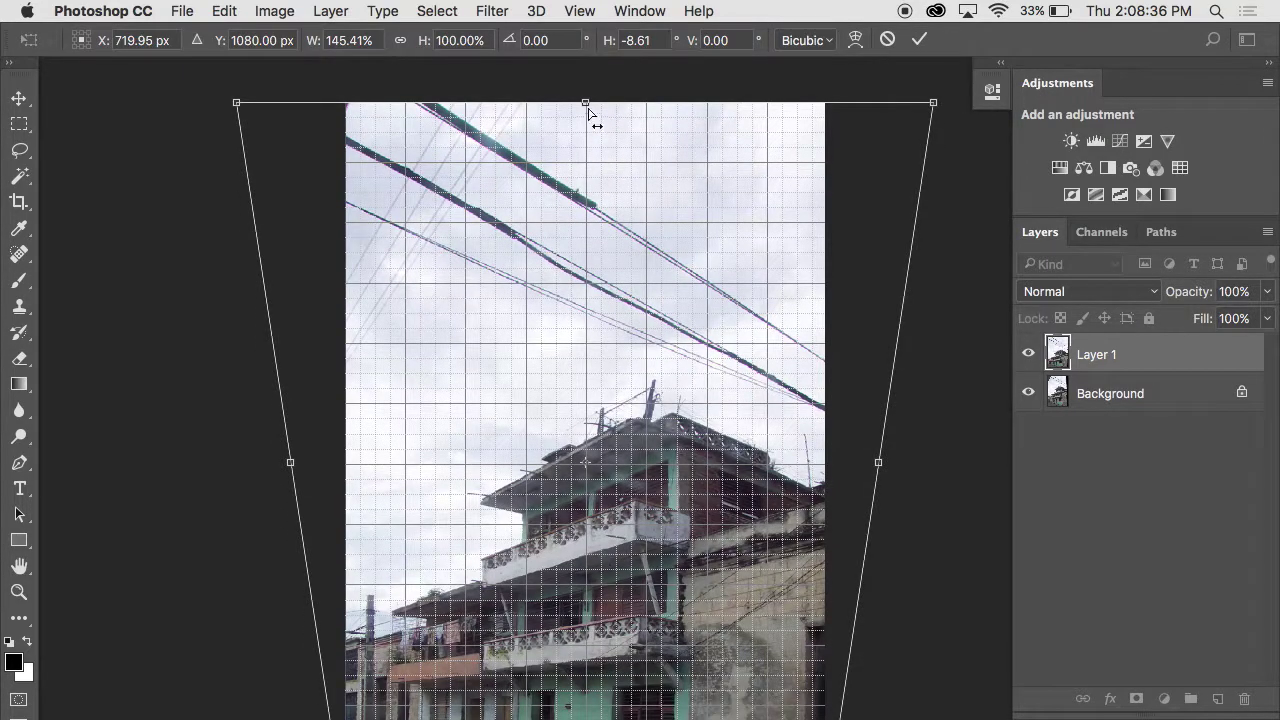
left_click_drag(586, 103, 572, 104)
scroll(606, 345, "down", 4)
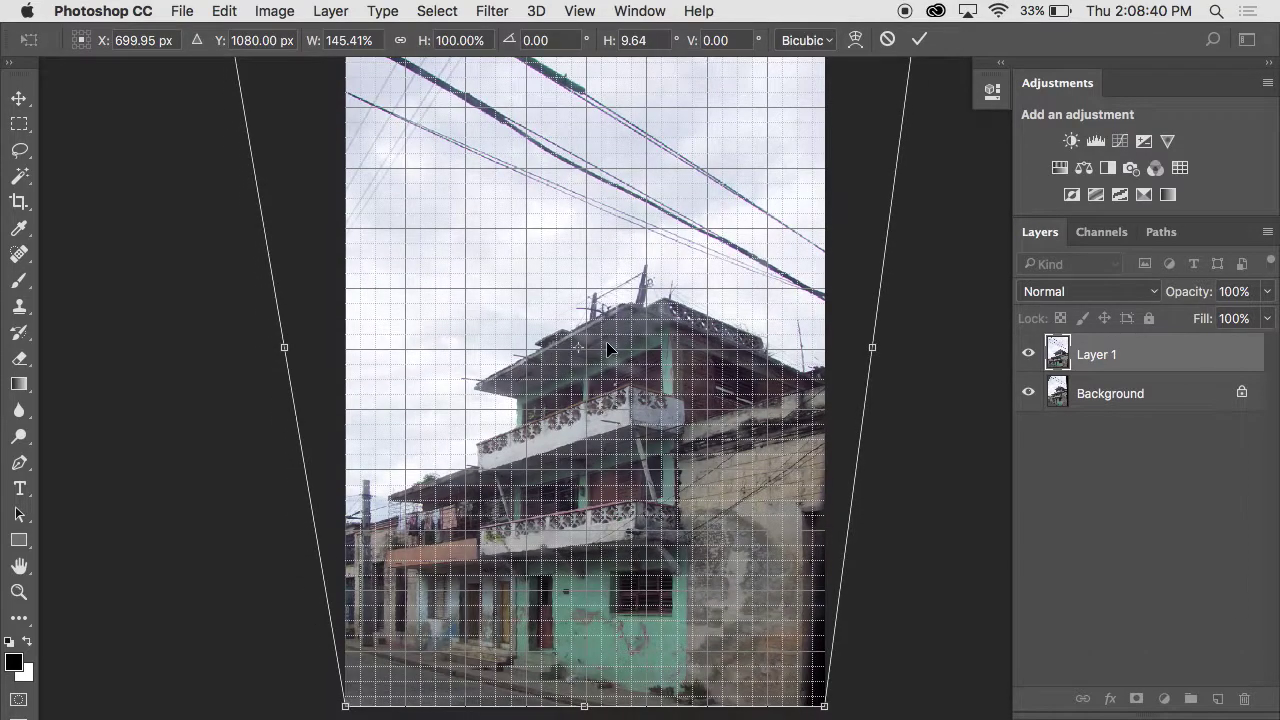
scroll(606, 341, "up", 1)
scroll(607, 346, "up", 1)
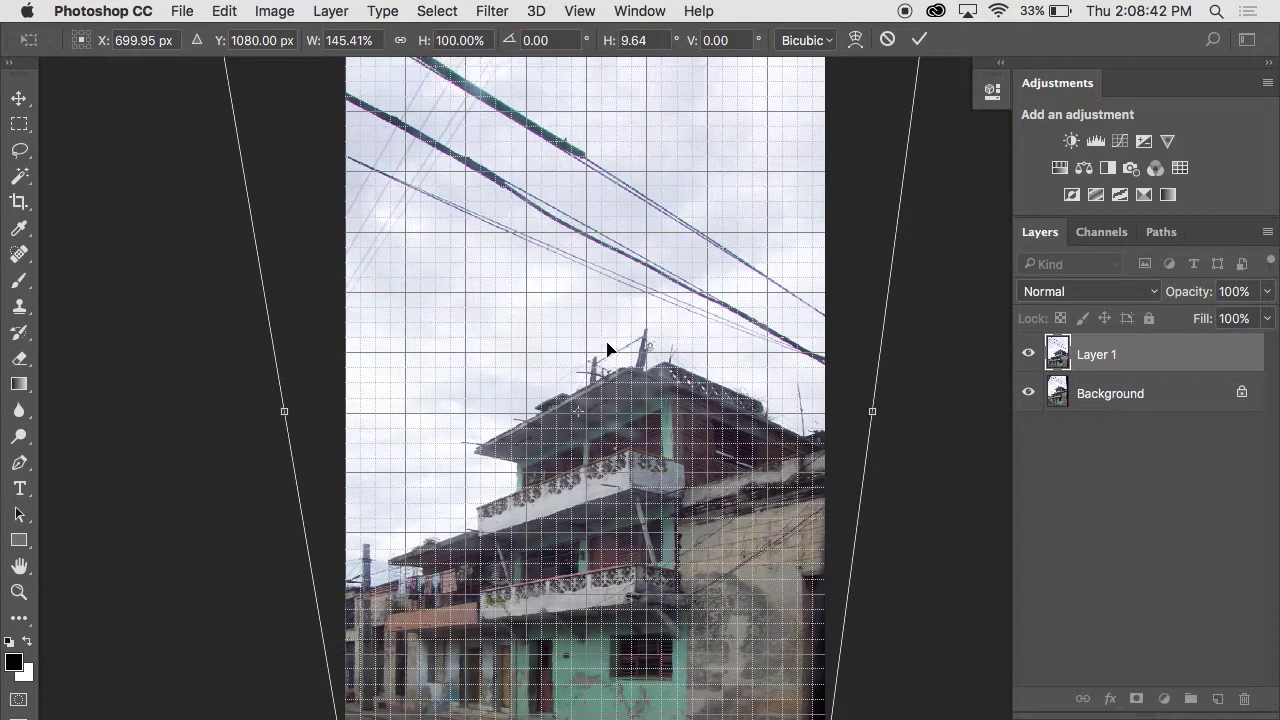
scroll(607, 346, "down", 3)
scroll(607, 346, "down", 1)
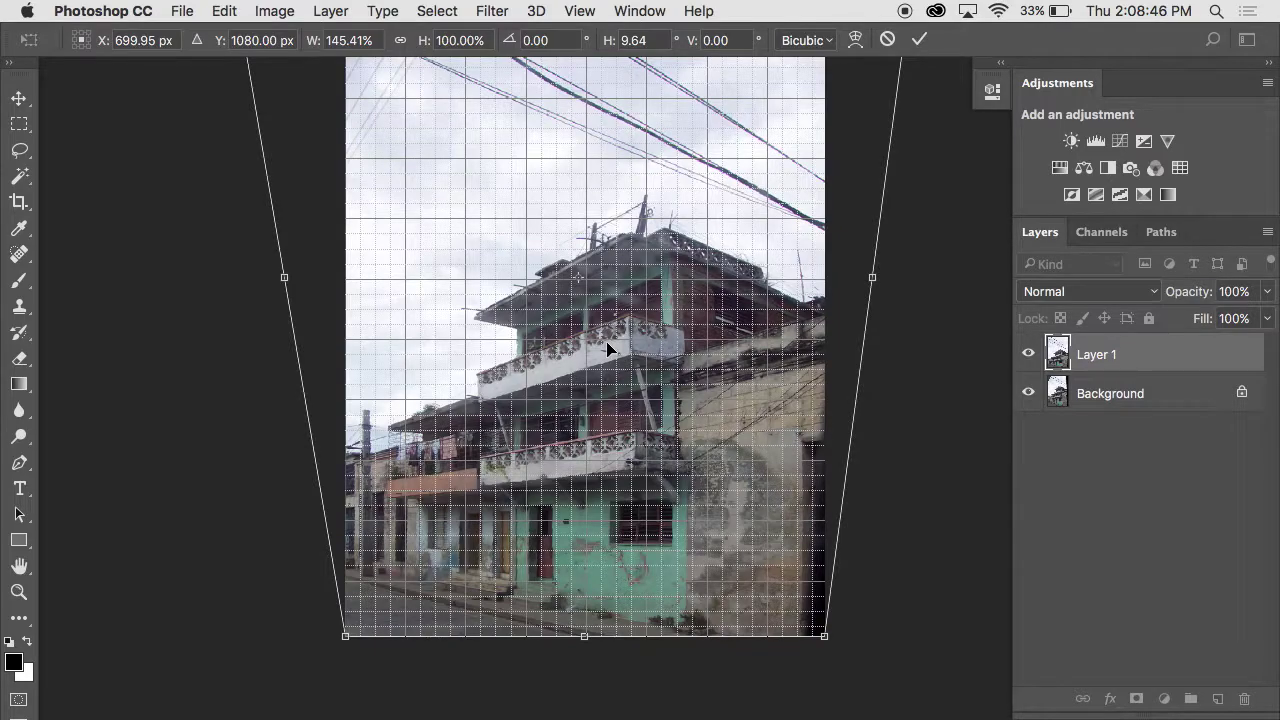
scroll(607, 346, "up", 4)
scroll(607, 346, "down", 3)
scroll(607, 346, "up", 1)
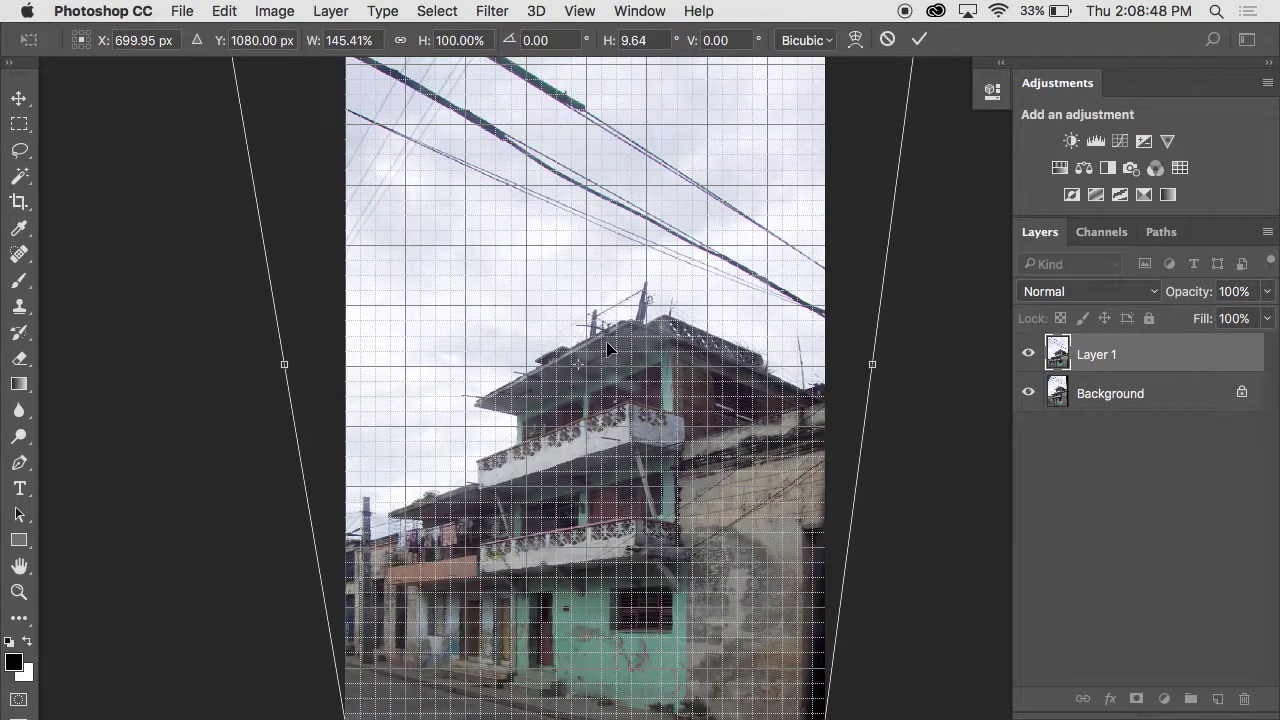
key("super+minus")
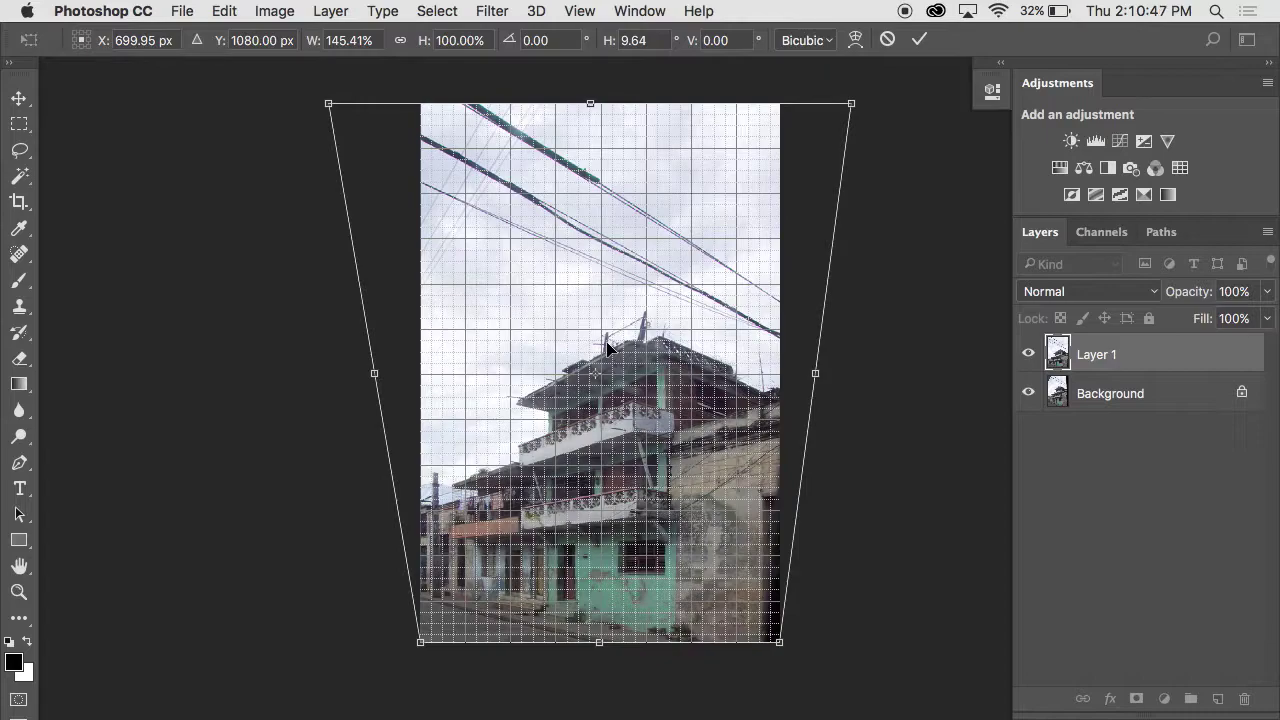
Switch to Edit > Transform > Scale and raise the top edge, stretching the photo to 114.35% height
left_click(229, 7)
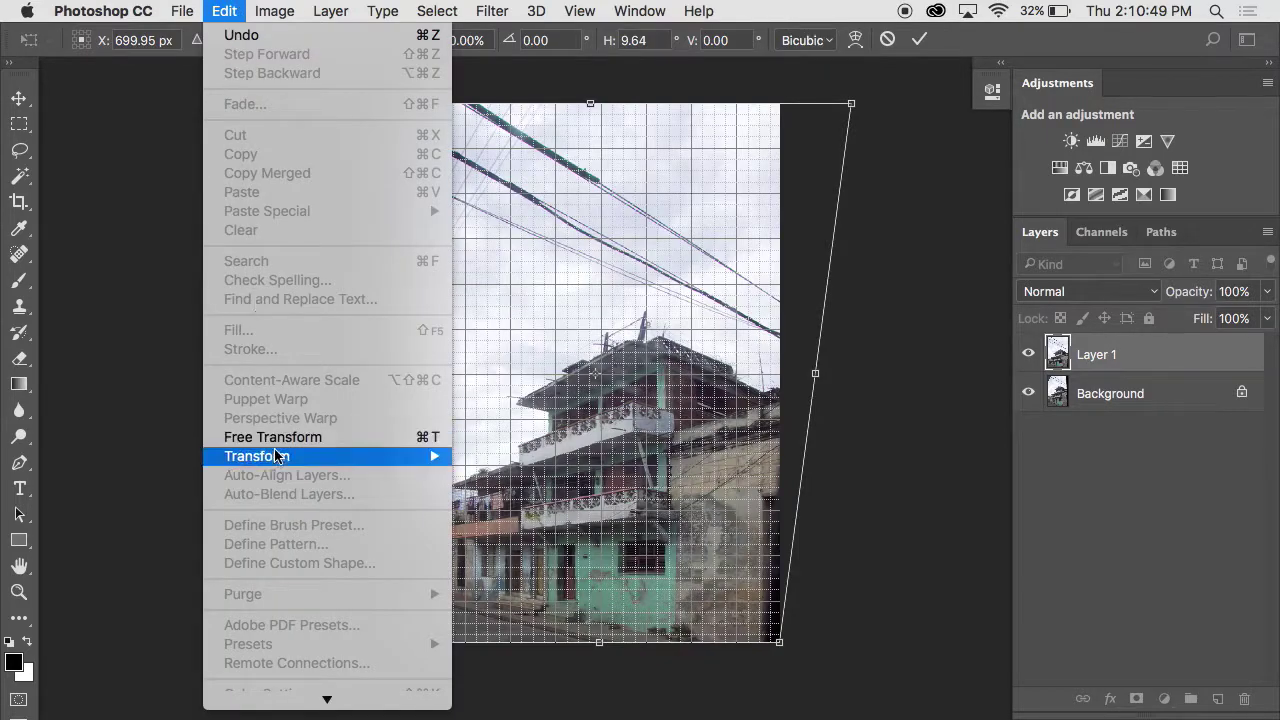
mouse_move(412, 463)
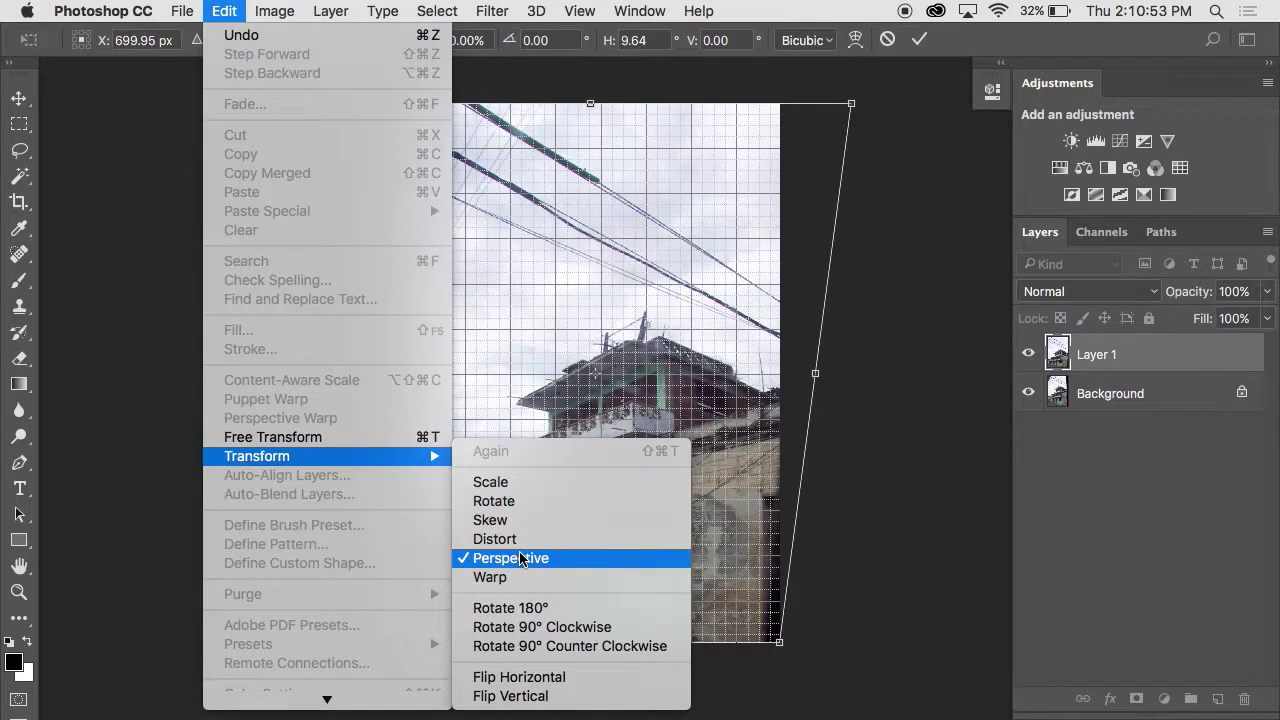
left_click(522, 484)
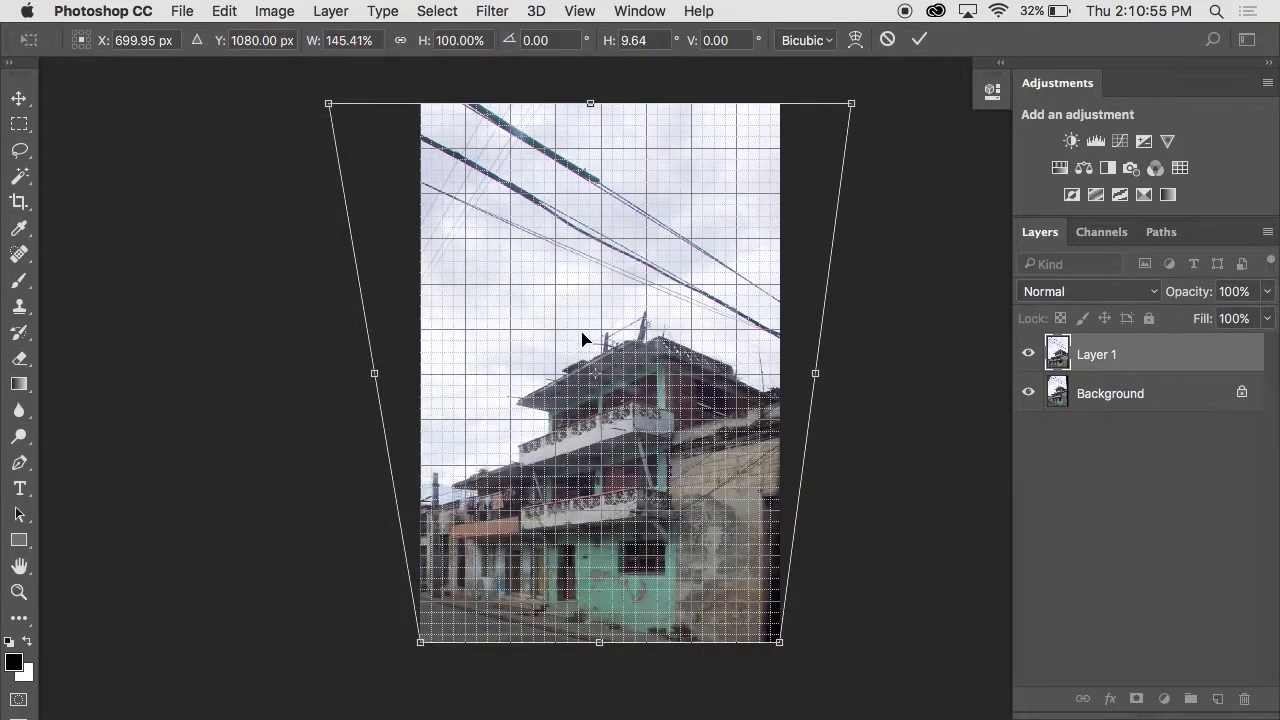
scroll(583, 337, "up", 3)
left_click_drag(593, 172, 598, 94)
scroll(614, 291, "down", 1)
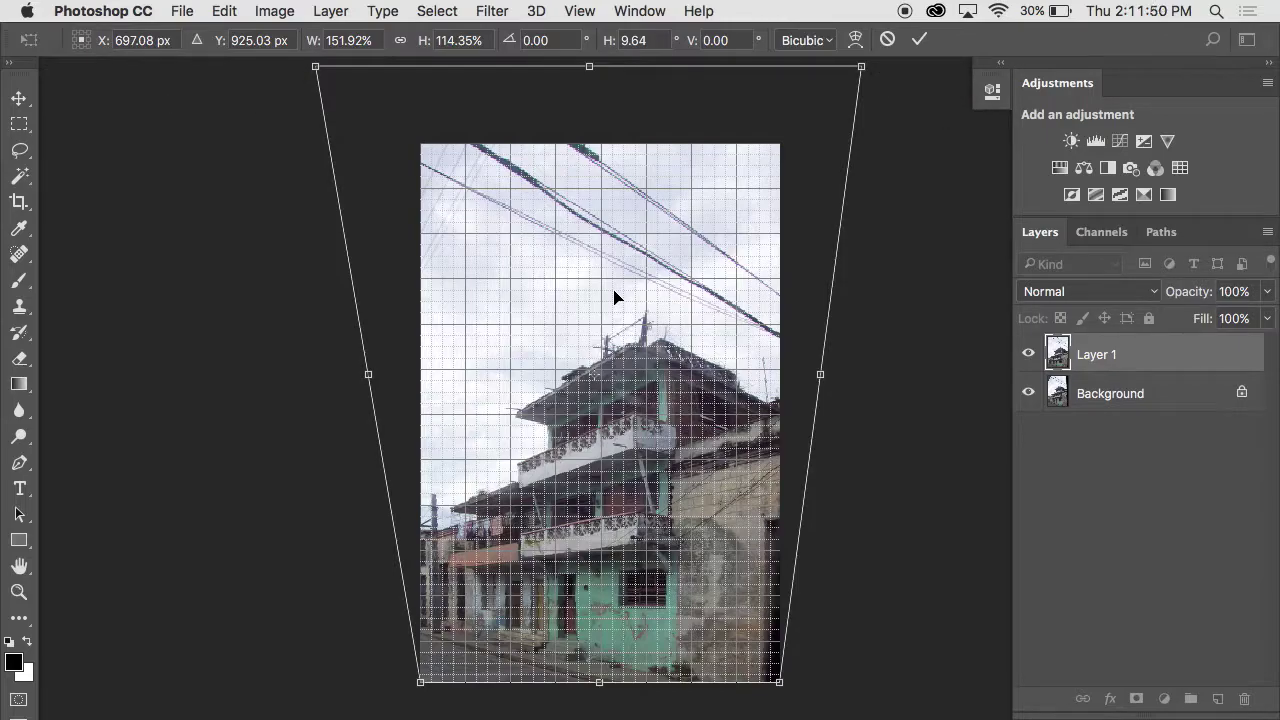
Pan around the transformed photo to check the walls and poles stand vertical
scroll(614, 297, "up", 10)
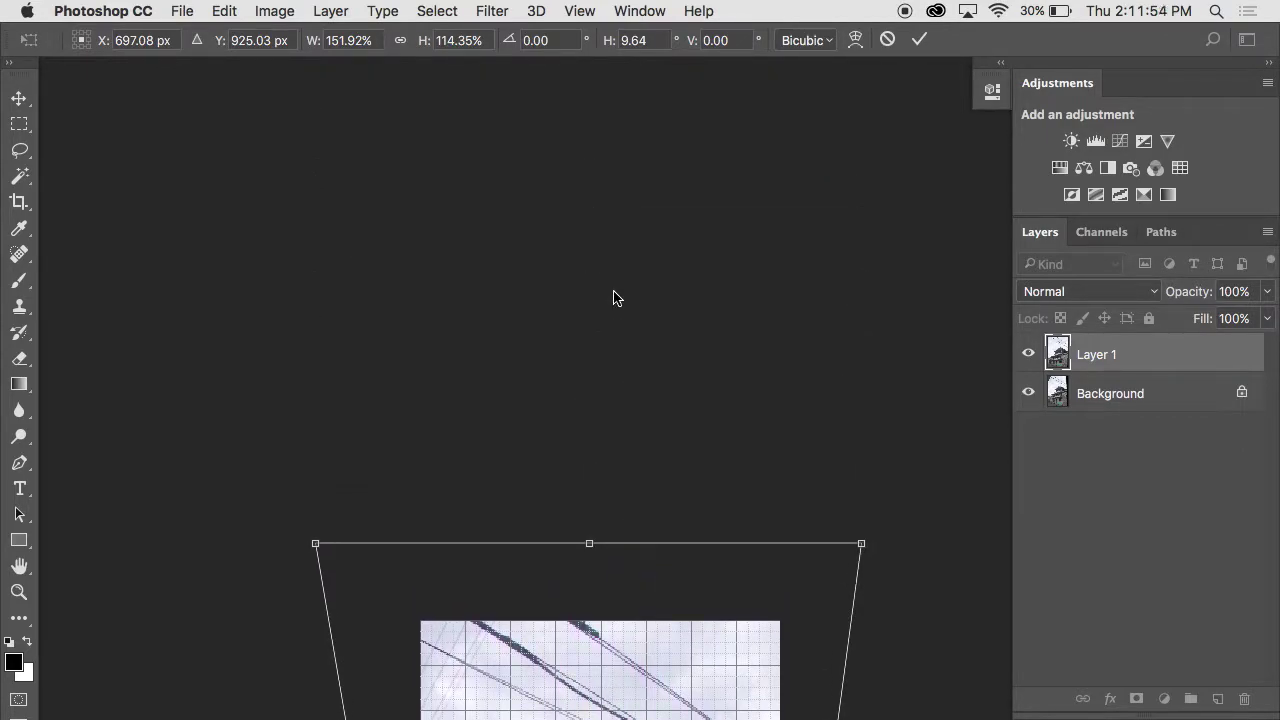
scroll(614, 297, "down", 20)
scroll(614, 297, "up", 8)
scroll(614, 297, "right", 15)
scroll(614, 297, "left", 12)
scroll(614, 297, "up", 2)
scroll(614, 297, "left", 10)
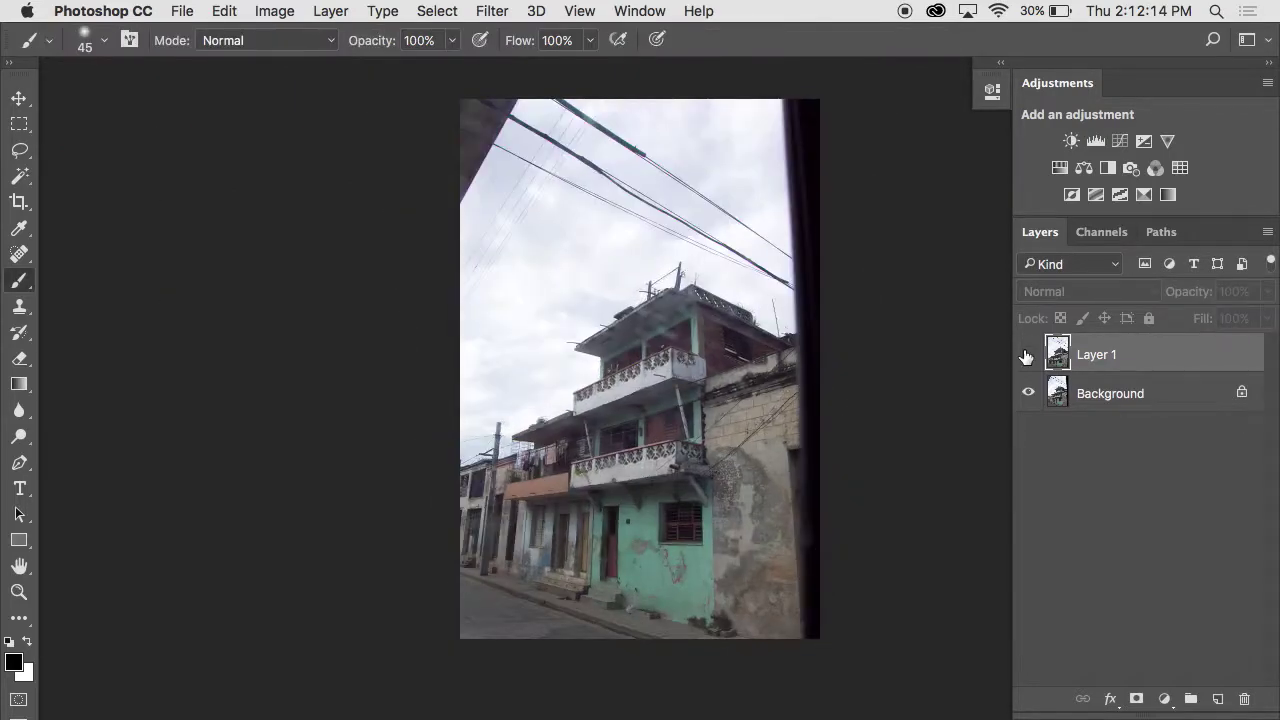
left_click(1027, 355)
left_click(1027, 355)
left_click(1027, 355)
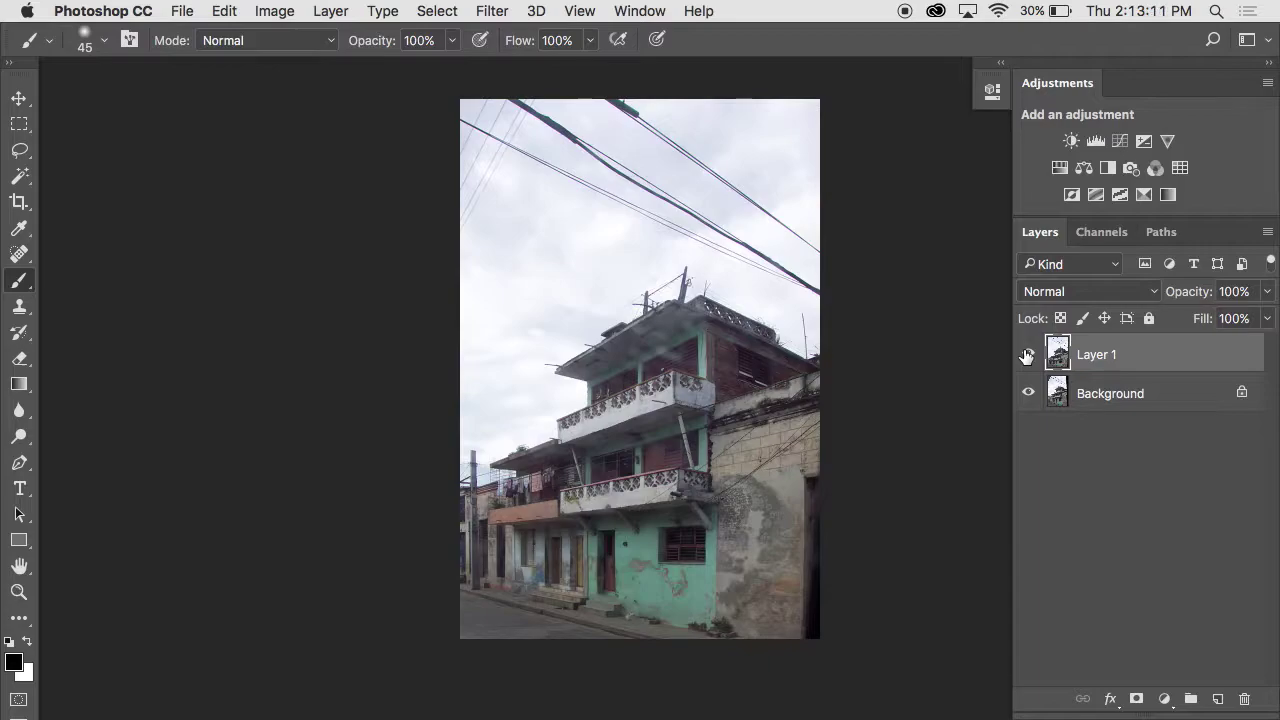
Show rulers, check the leftmost pole against a vertical guide and briefly the grid, then clear the guide
key("super+r")
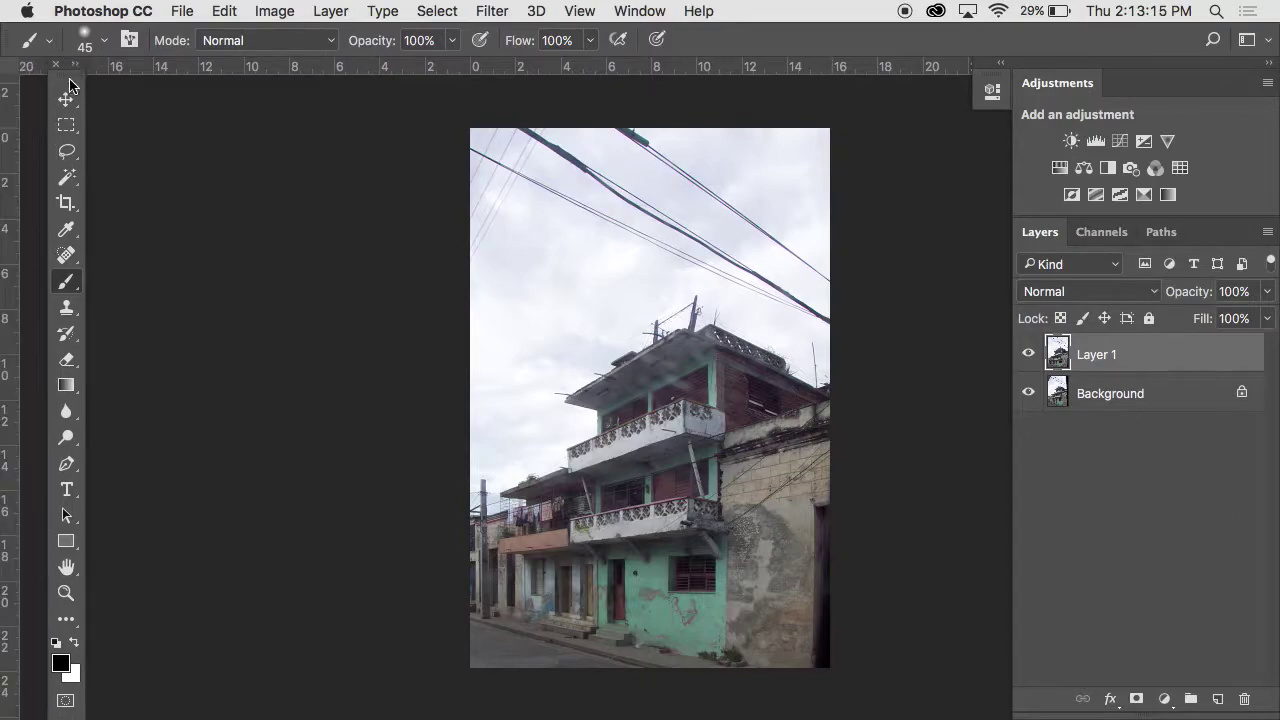
left_click_drag(14, 122, 481, 130)
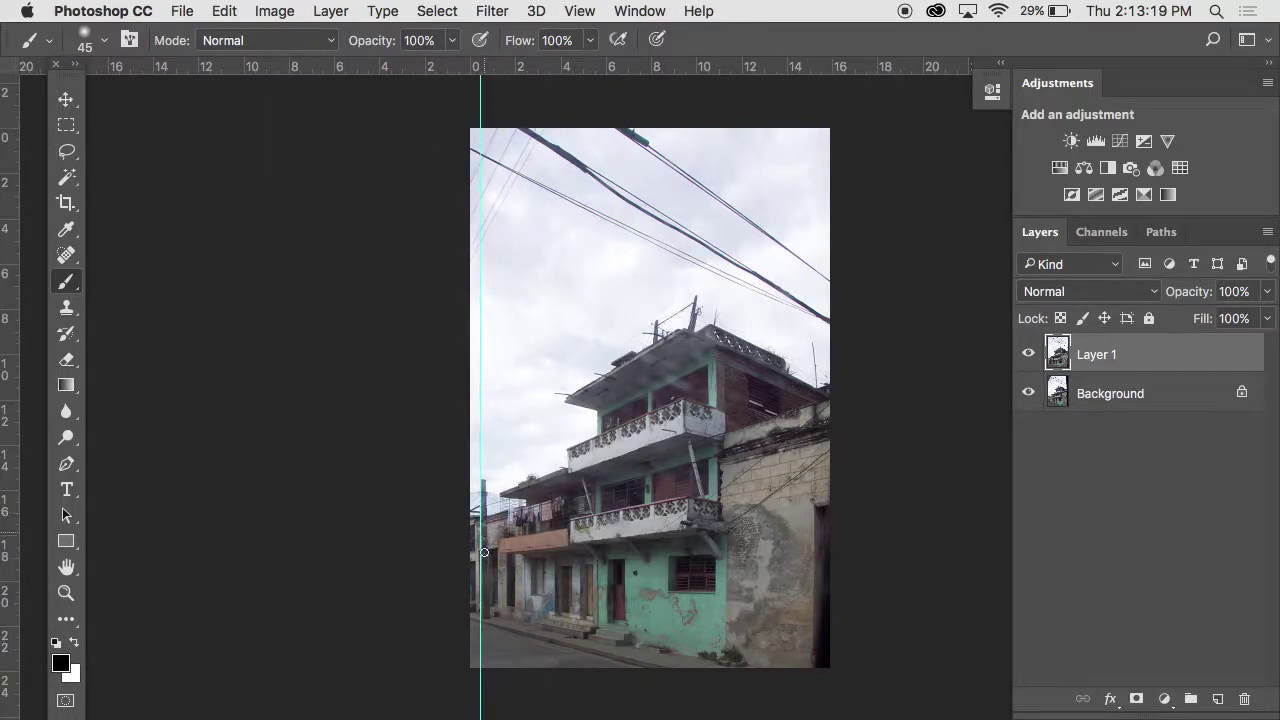
key("super+apostrophe")
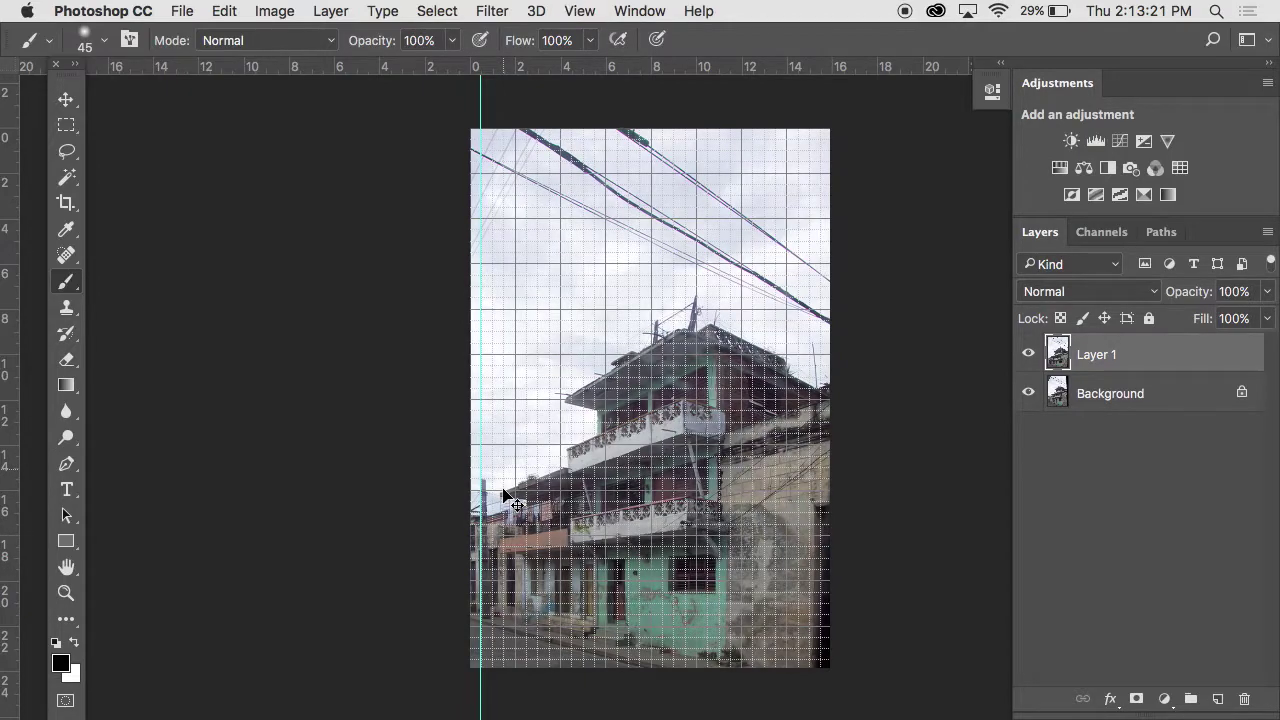
key("super+apostrophe")
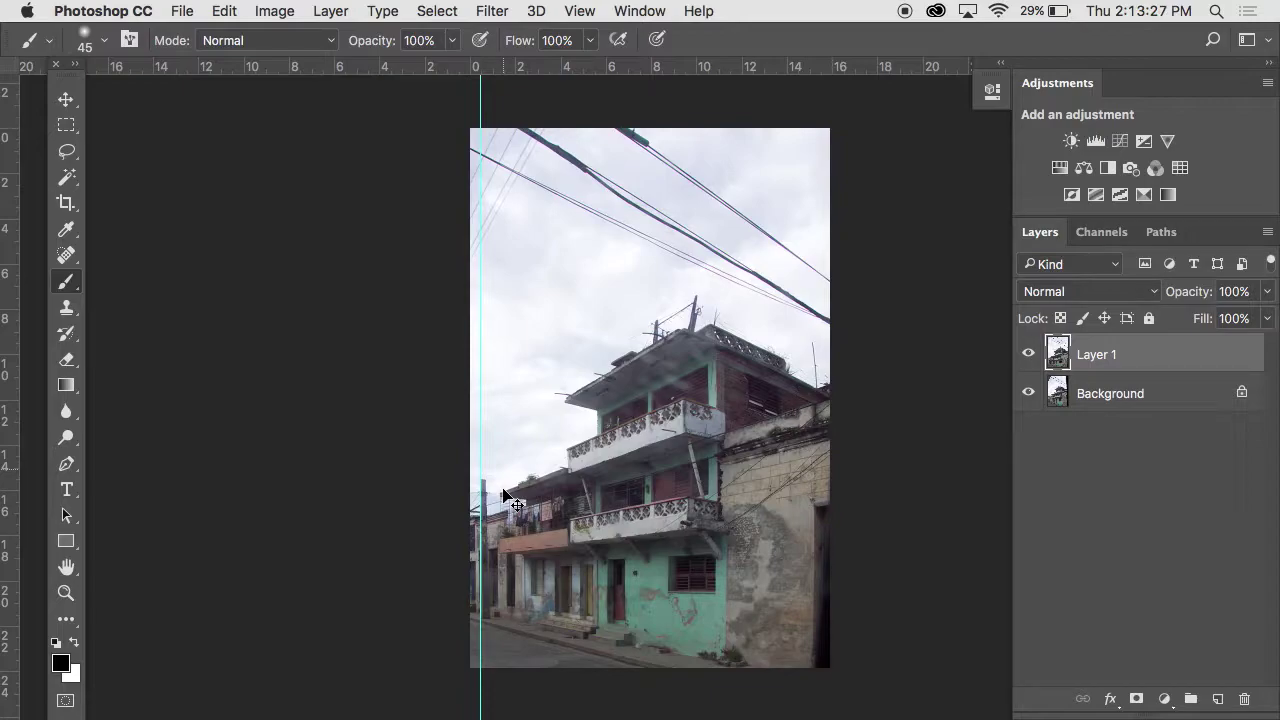
key("super+semicolon")
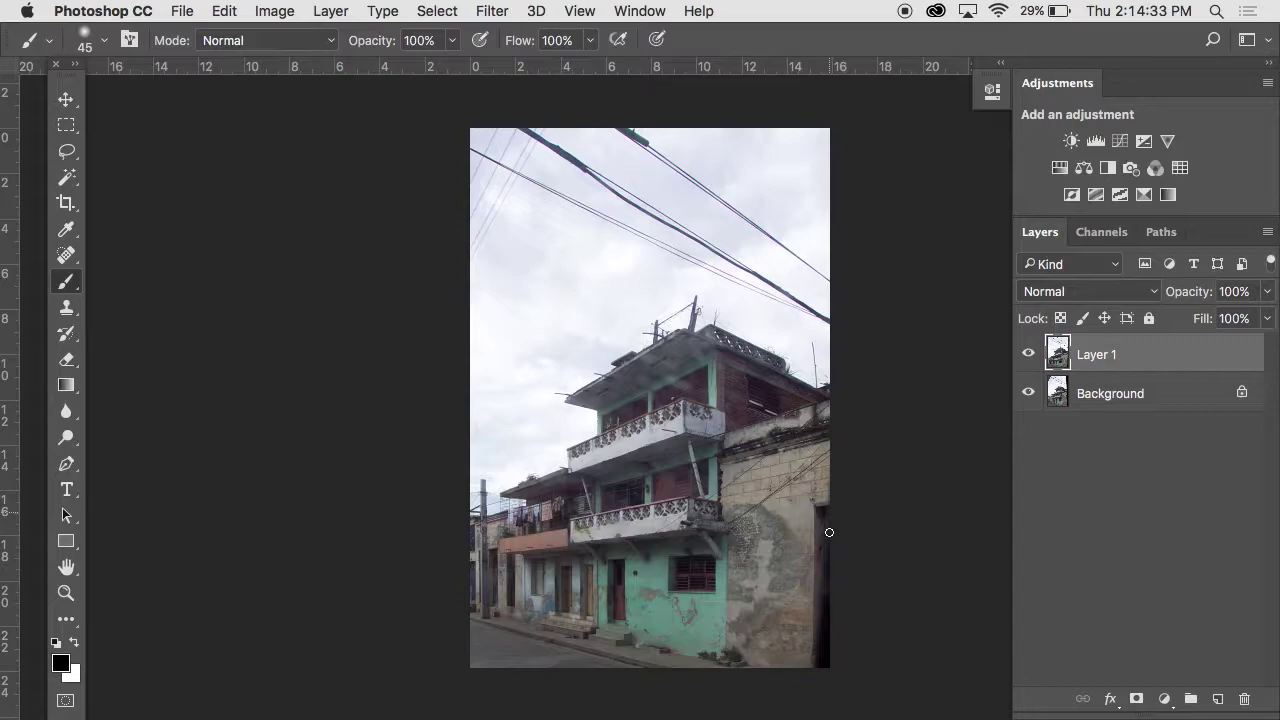
left_click(1028, 353)
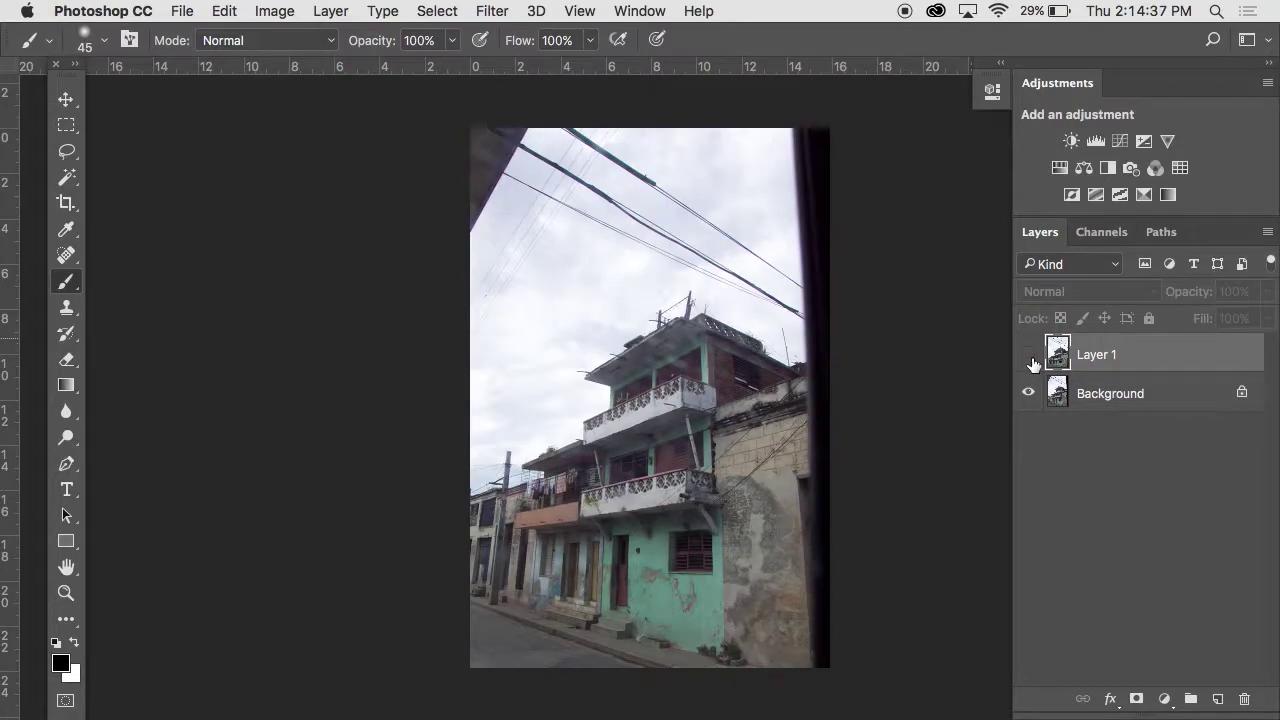
left_click(1028, 353)
left_click(1028, 353)
left_click(1028, 353)
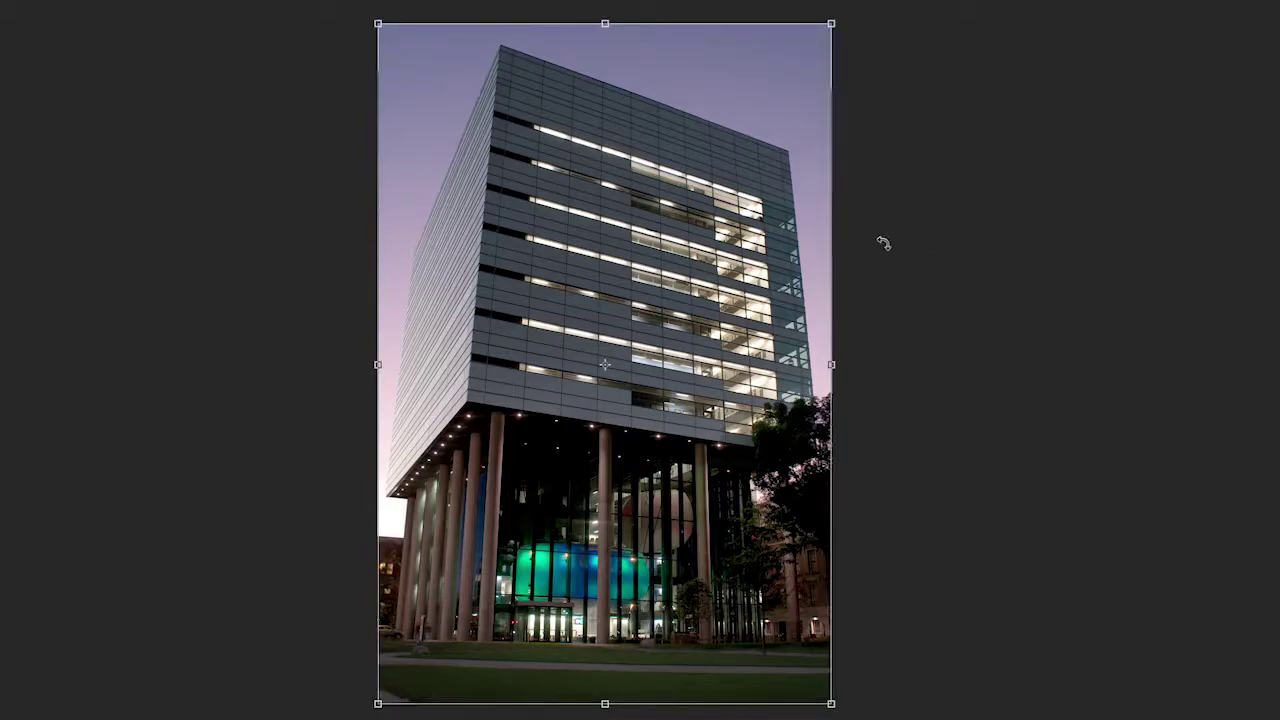
right_click(788, 236)
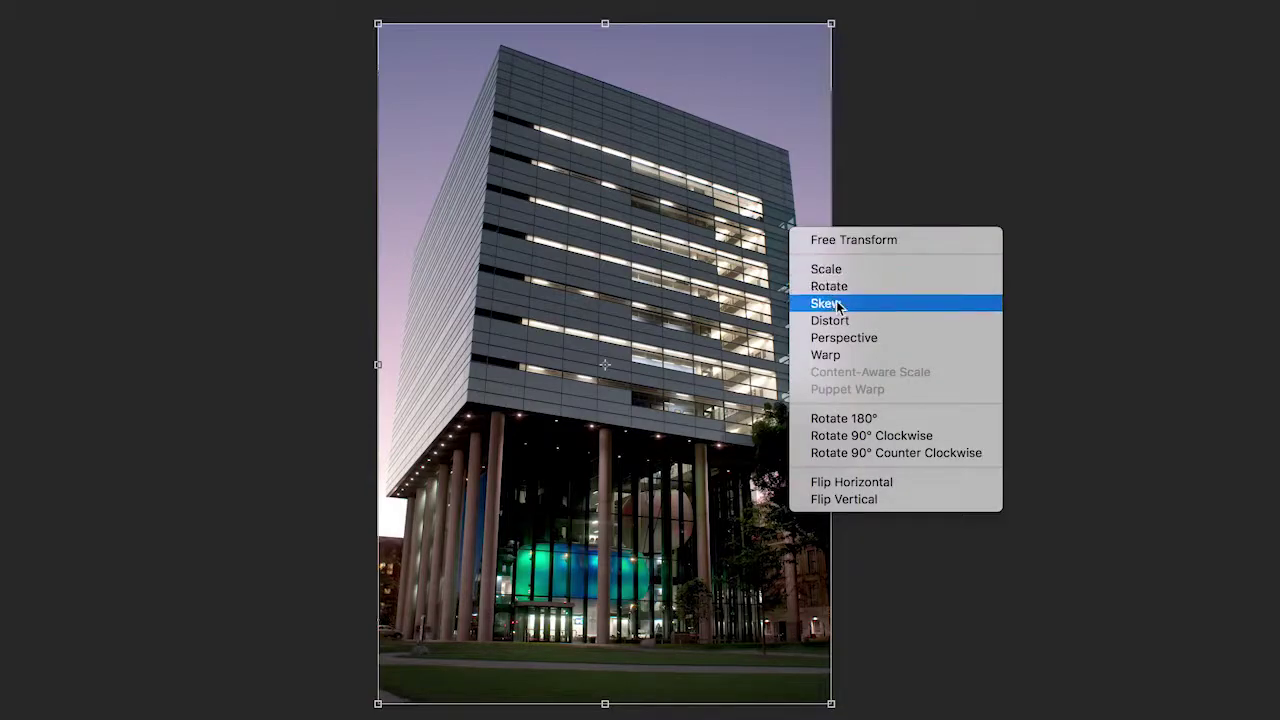
left_click(840, 337)
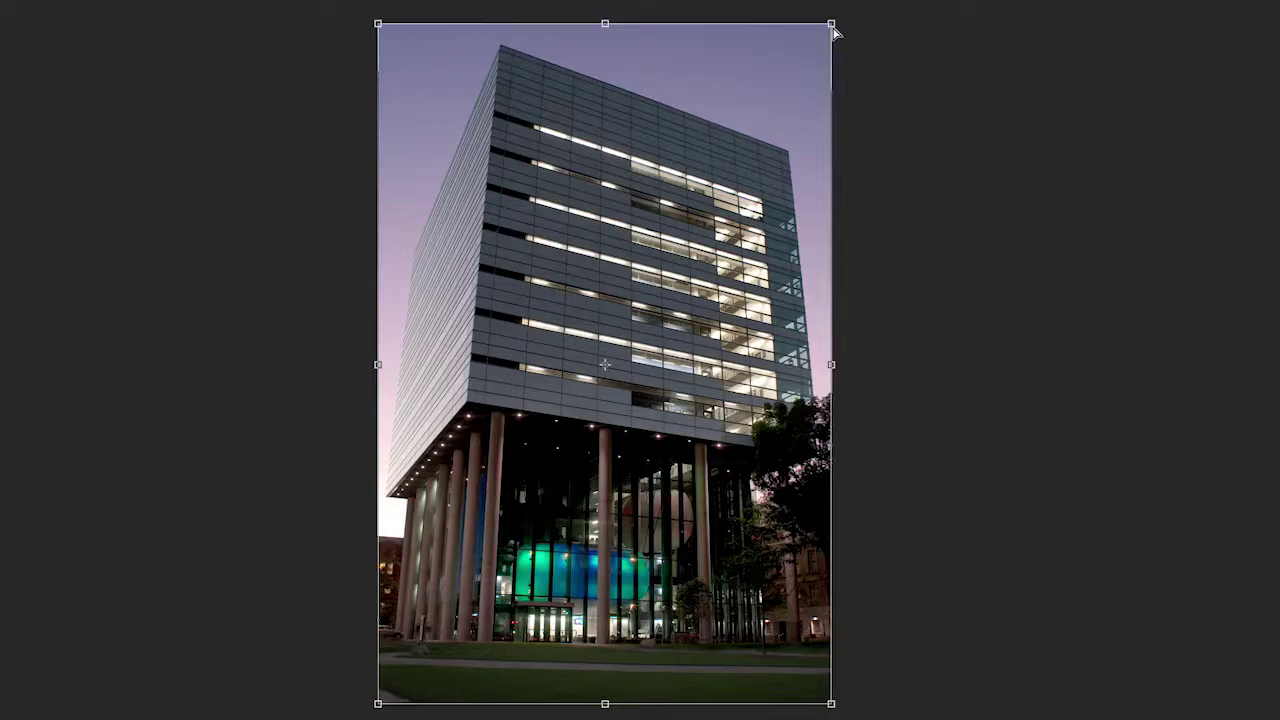
left_click_drag(834, 26, 906, 25)
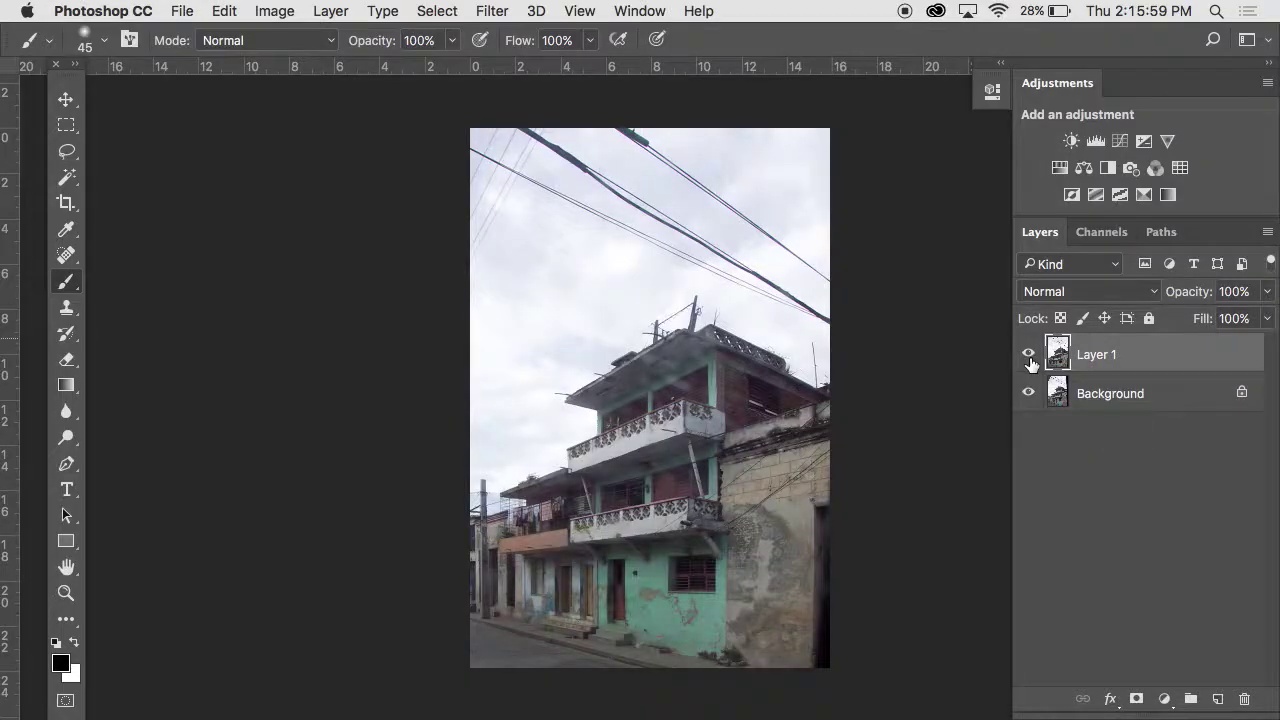